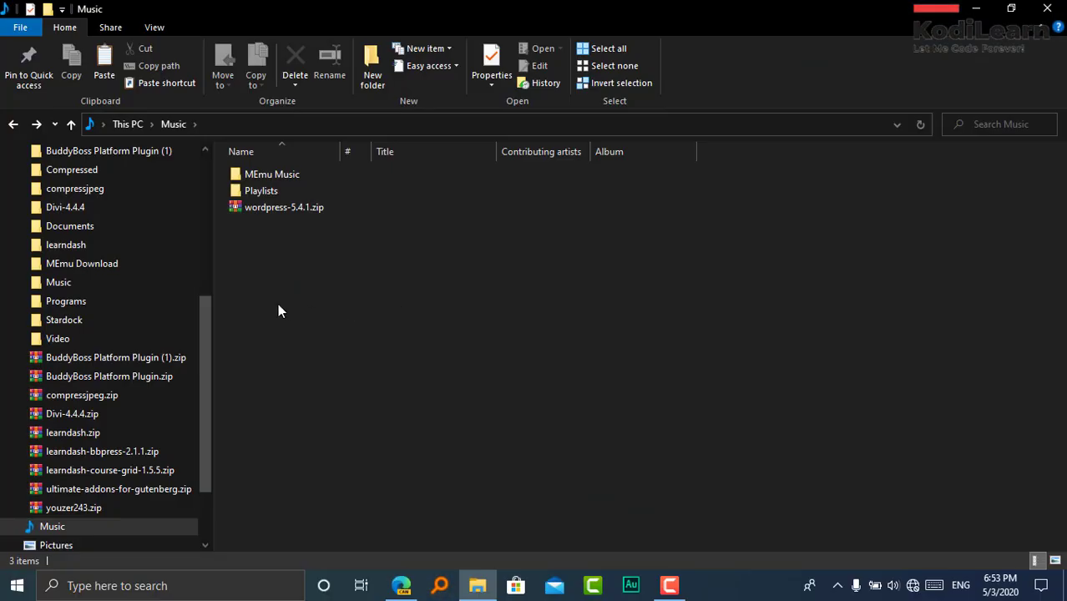
Step: Find the bitnami-wordpress-5.4-1 installer in Downloads > Programs, then bring Edge forward
drag(201, 354, 199, 217)
click(99, 338)
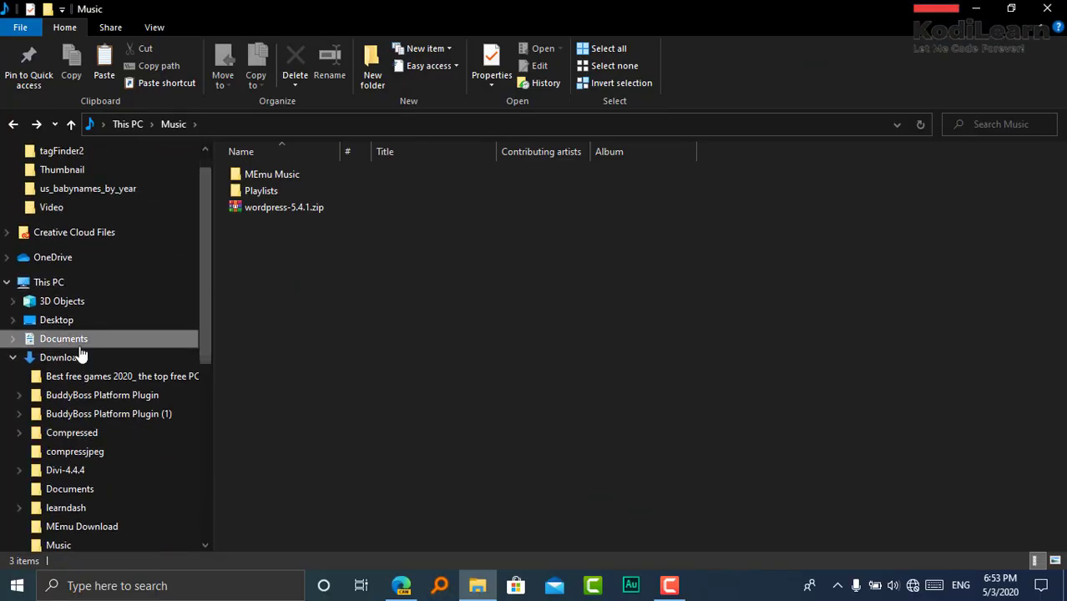
click(142, 358)
scroll(298, 379, down, 7)
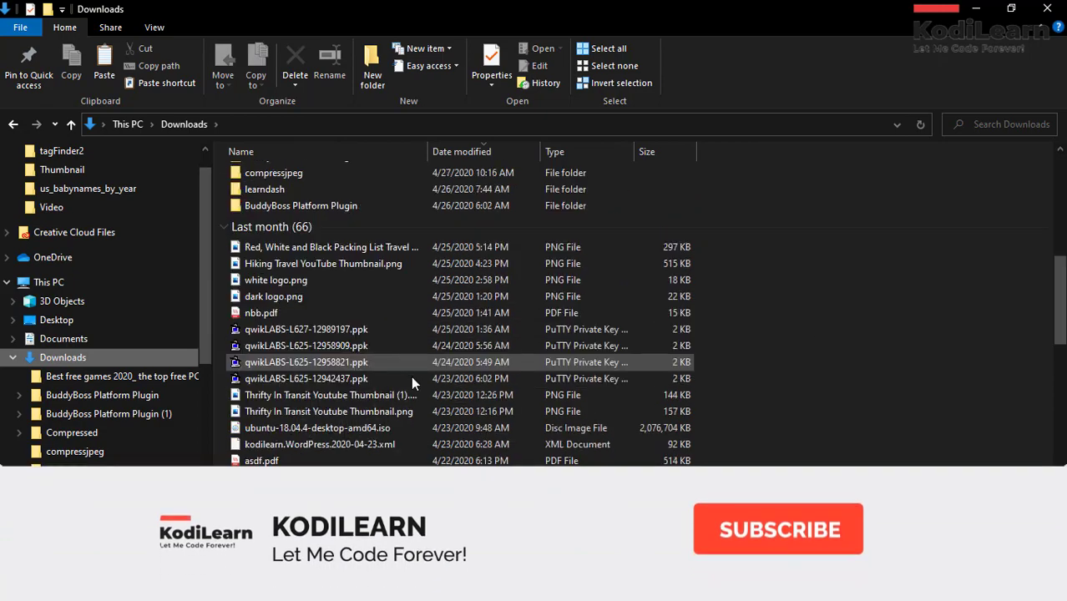
scroll(411, 376, down, 3)
scroll(451, 387, up, 4)
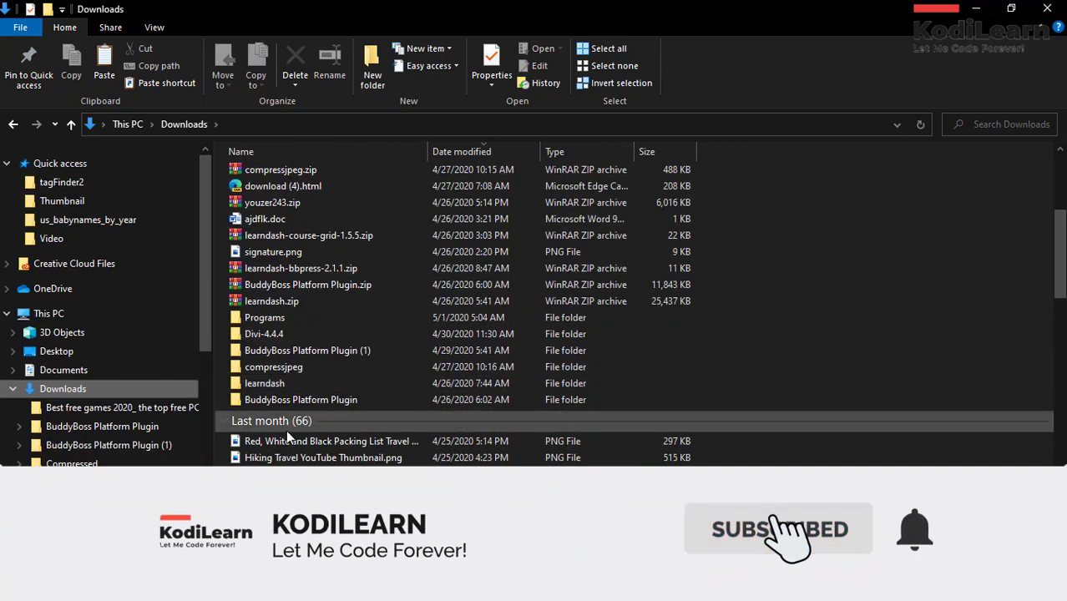
double_click(289, 318)
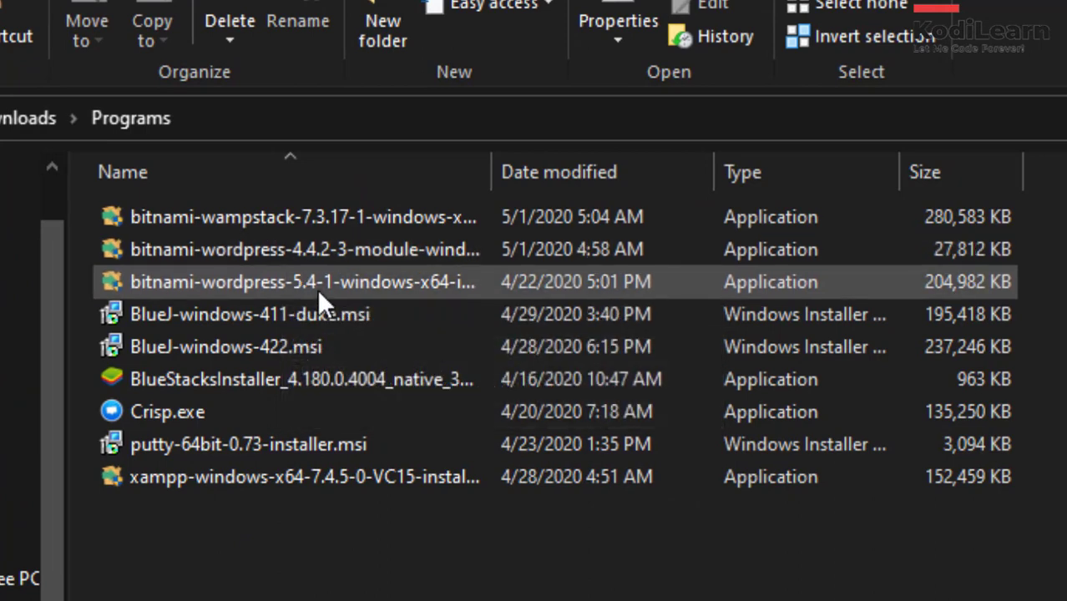
click(272, 282)
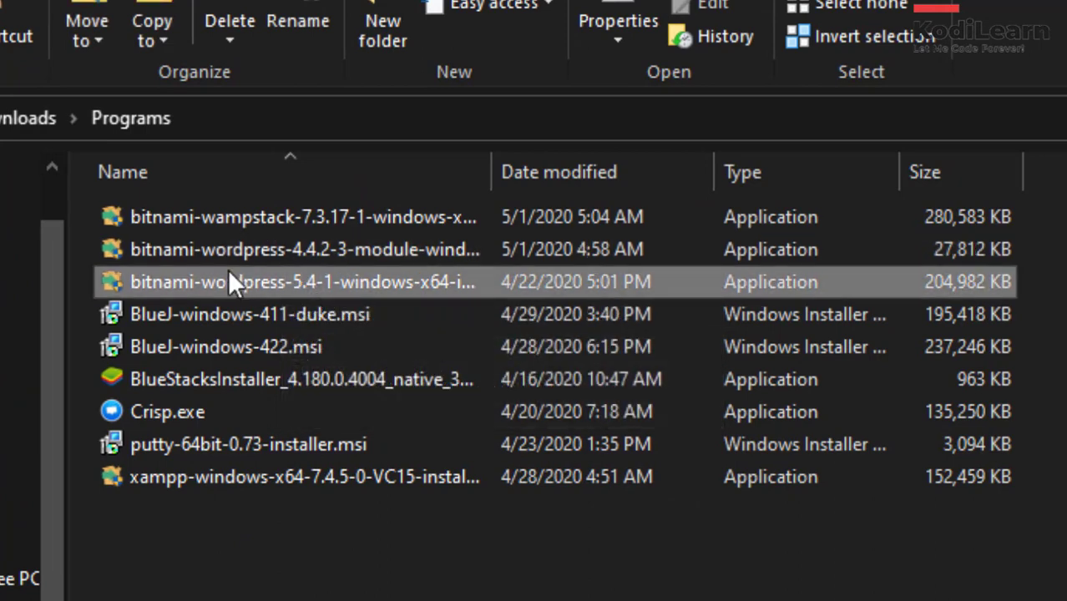
mouse_move(400, 585)
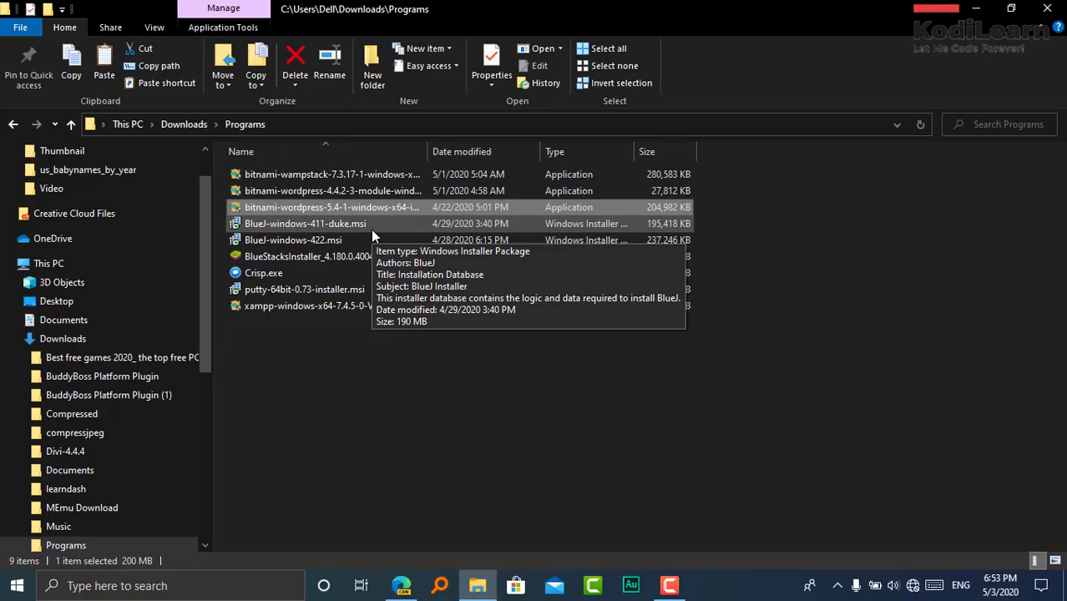
click(401, 585)
click(217, 42)
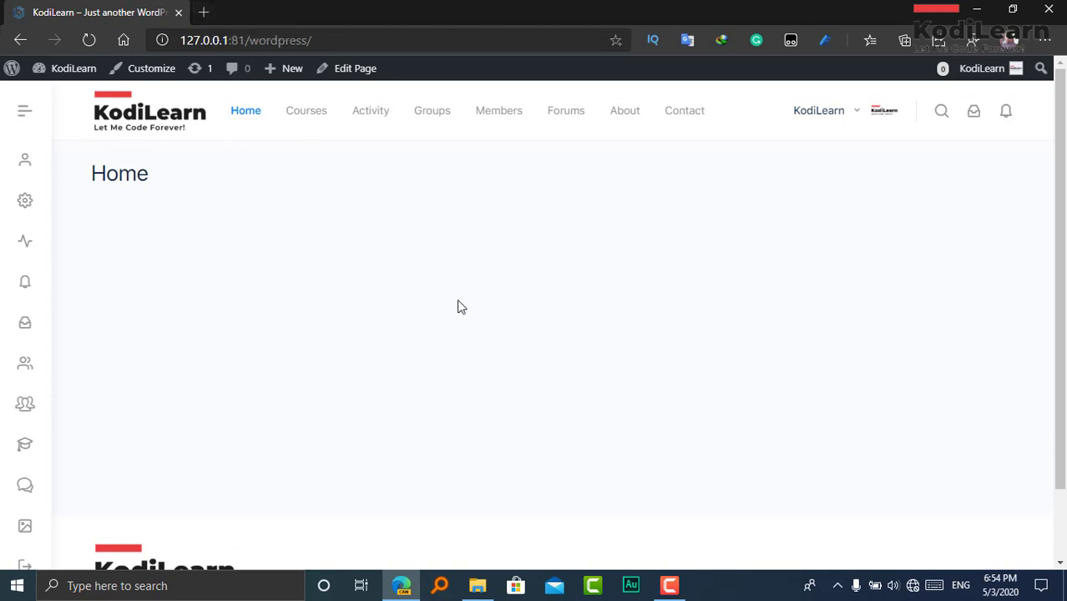
Step: Bring File Explorer back to the front on the Programs folder
click(477, 585)
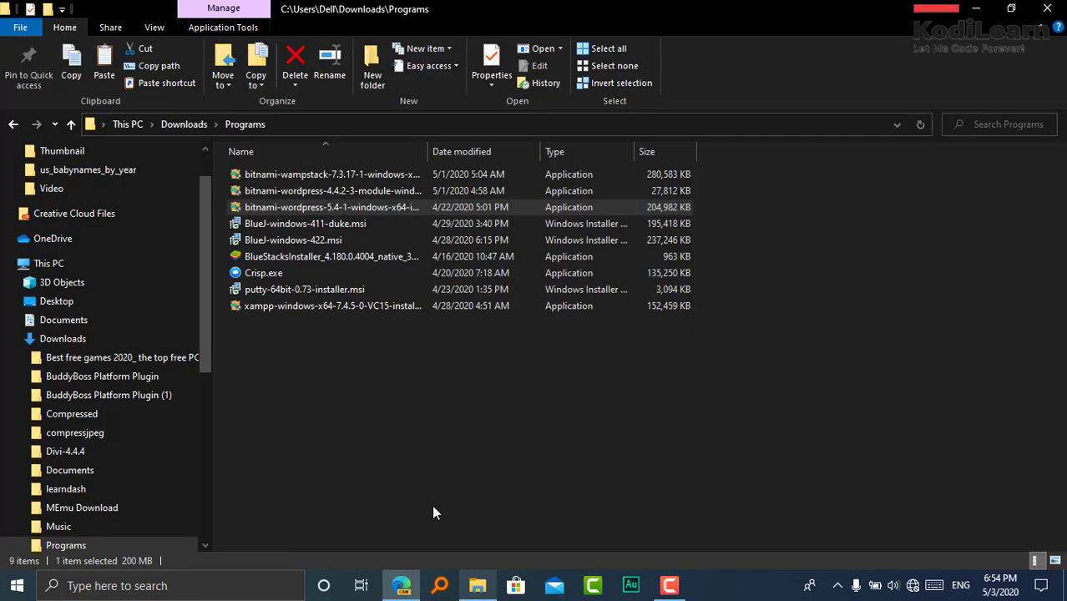
Step: Go back to the Music folder and bring up the wordpress-5.4.1.zip context menu
click(12, 124)
click(15, 124)
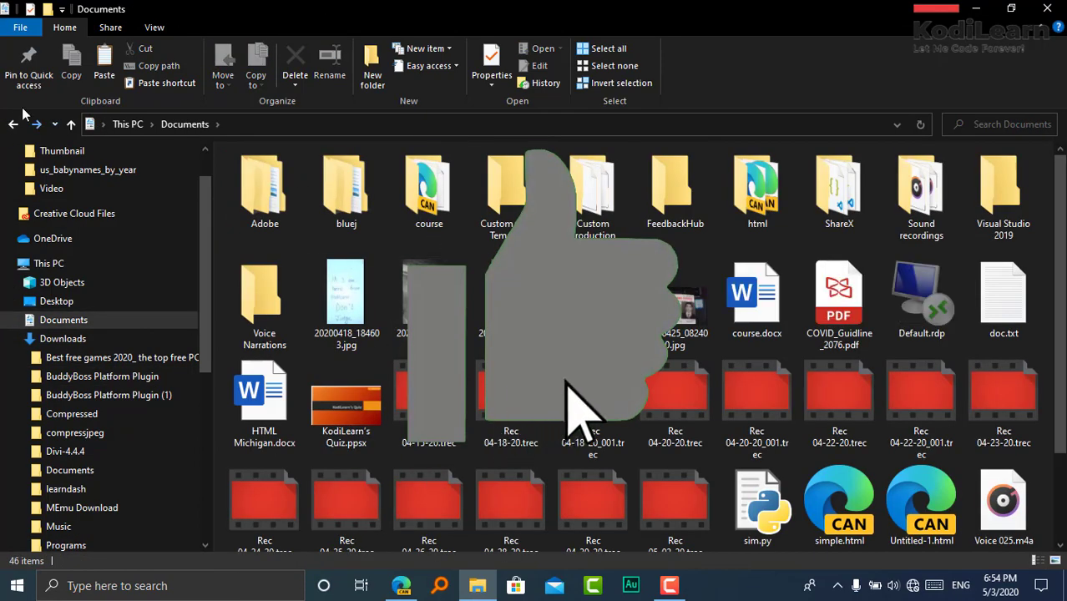
click(15, 125)
click(299, 208)
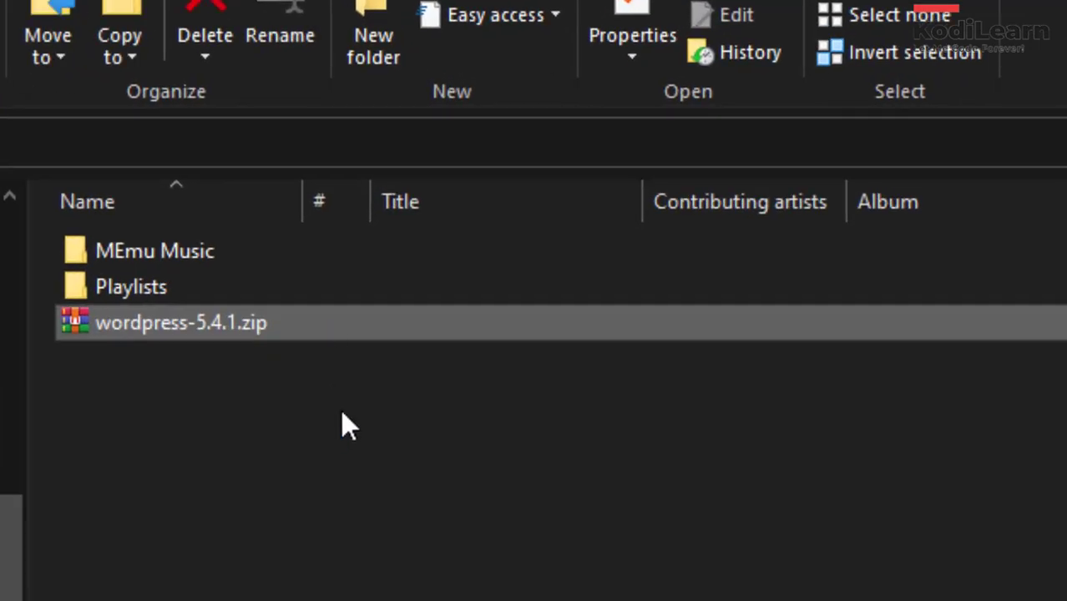
click(333, 338)
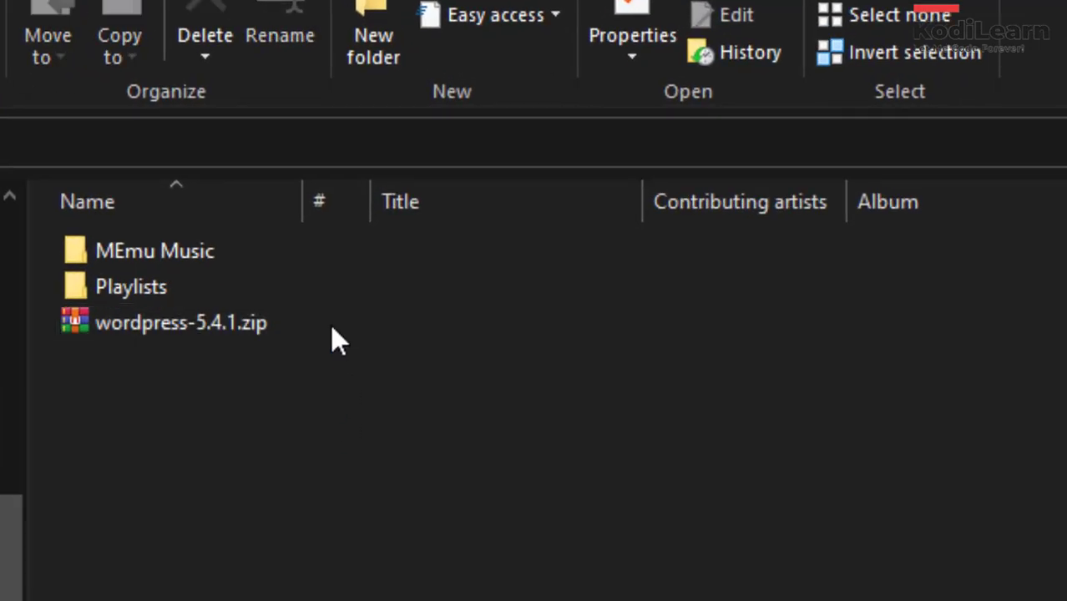
right_click(258, 314)
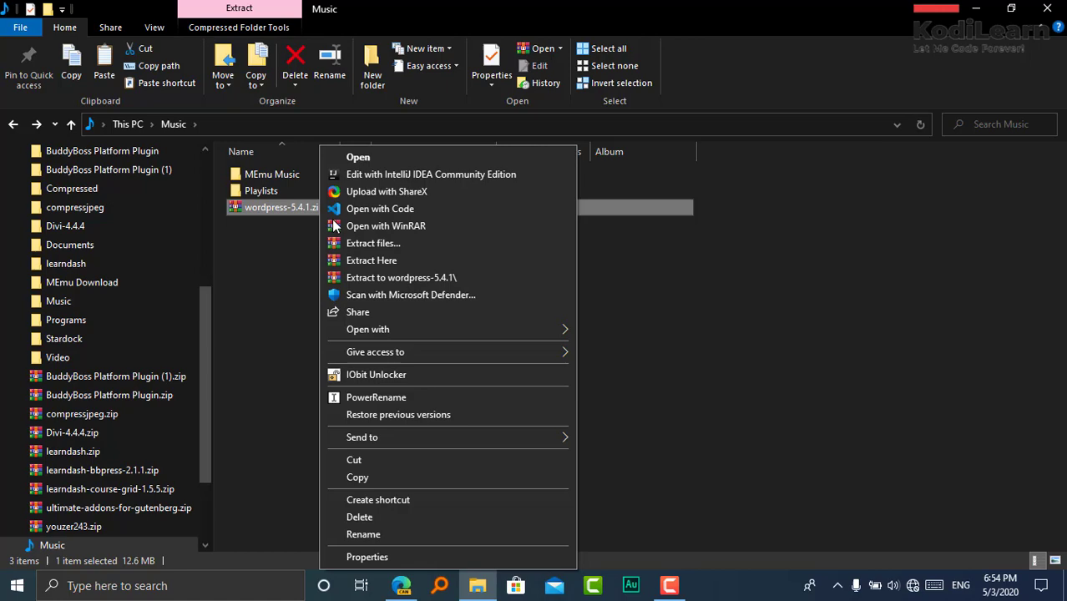
Step: Extract wordpress-5.4.1.zip into C:\Bitnami\wordpress-5.4-1\apache2\htdocs
click(373, 242)
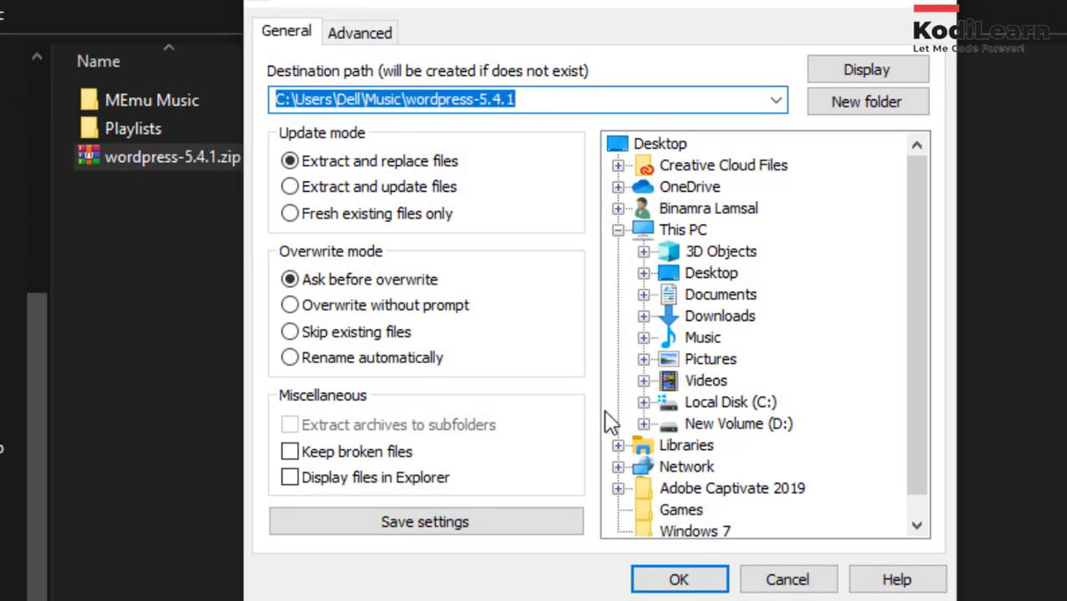
click(642, 403)
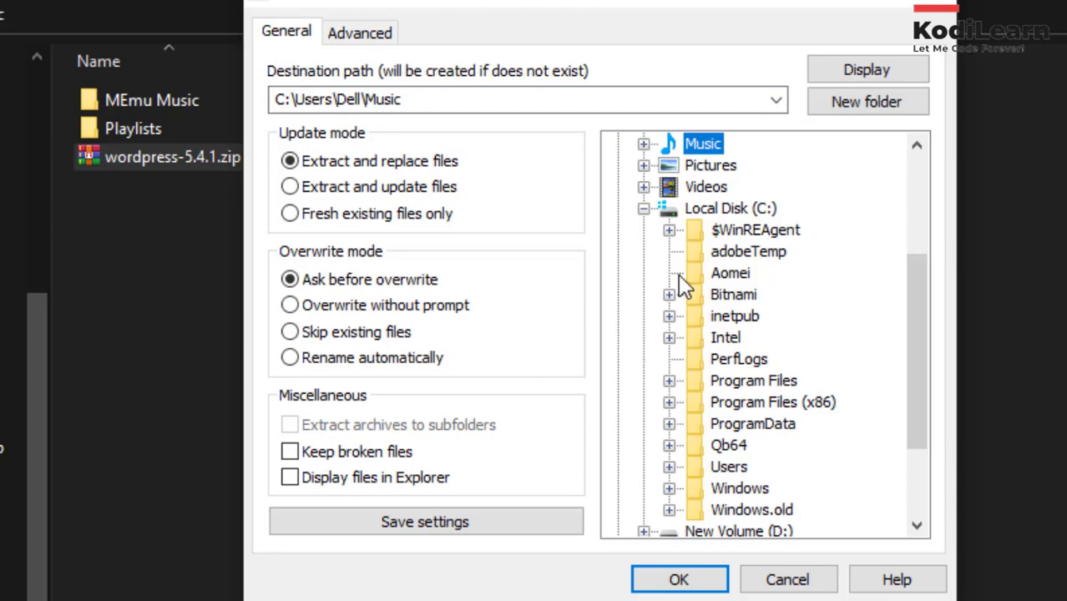
click(668, 293)
scroll(718, 357, down, 1)
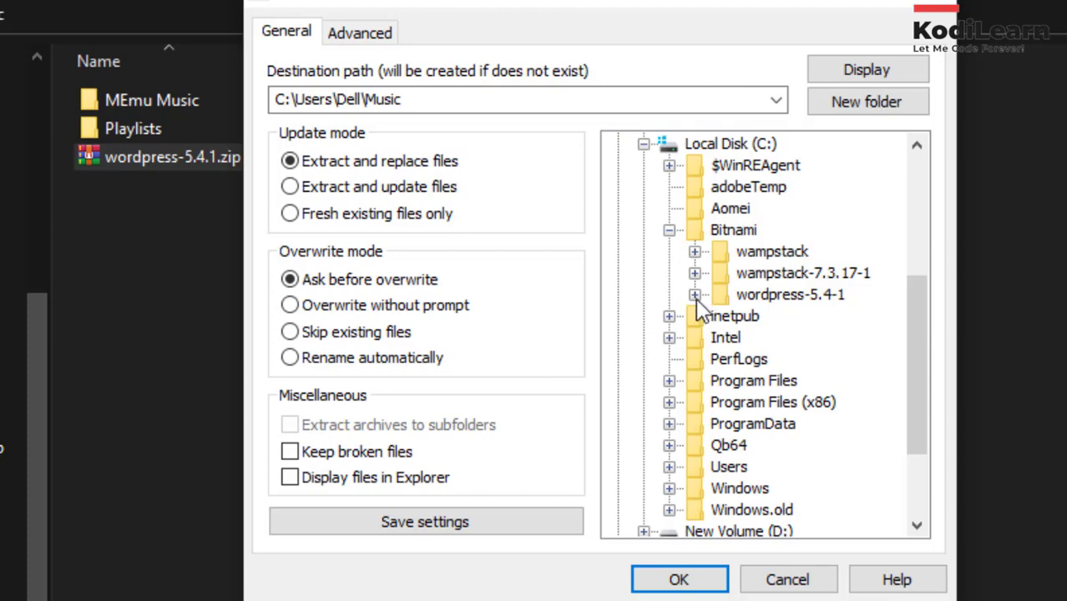
click(695, 295)
click(719, 274)
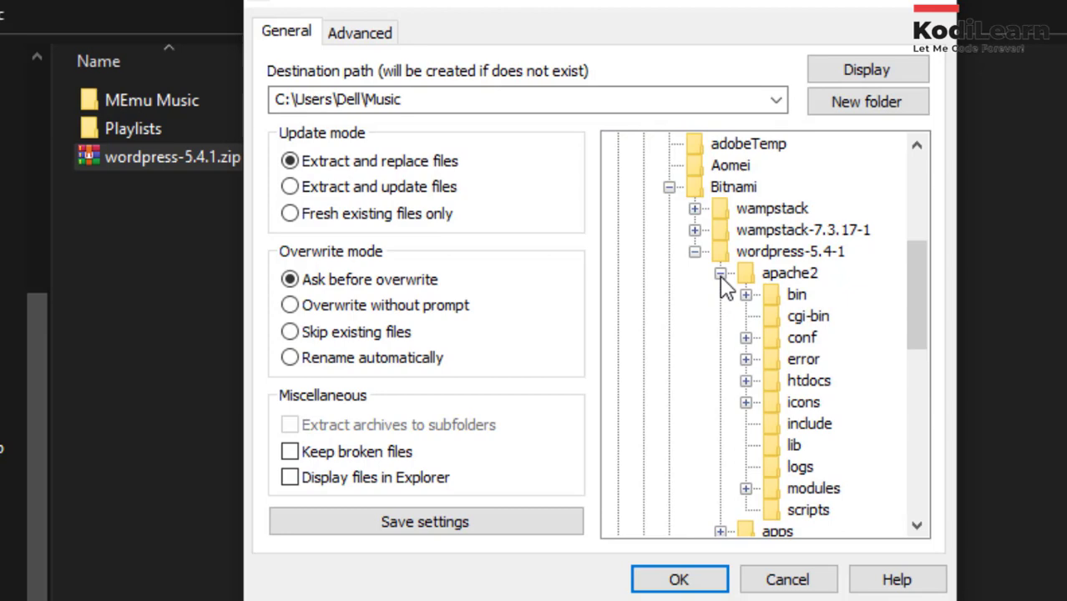
click(745, 381)
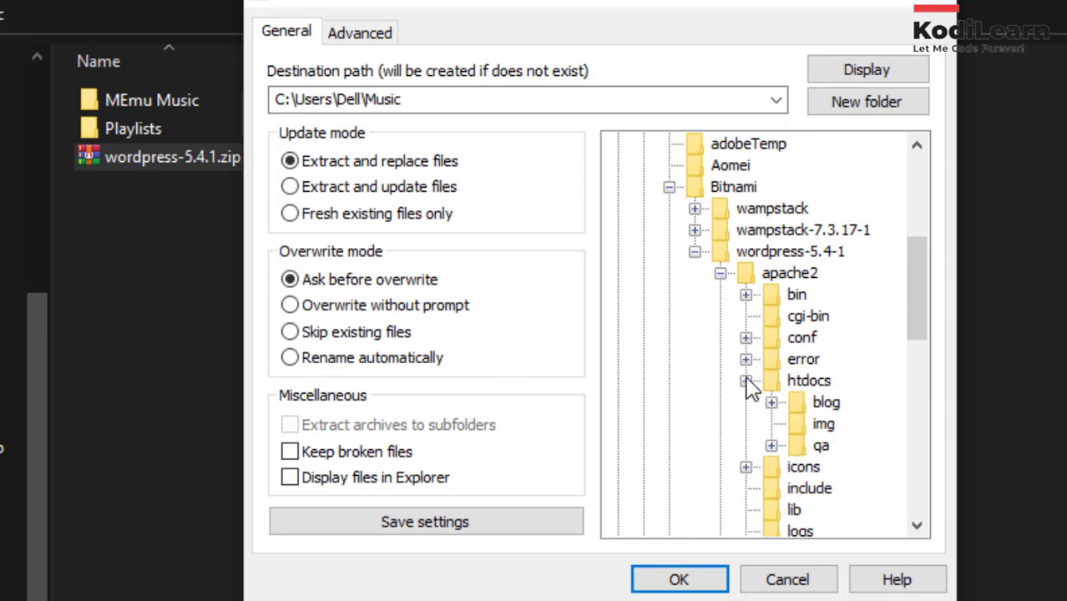
click(795, 383)
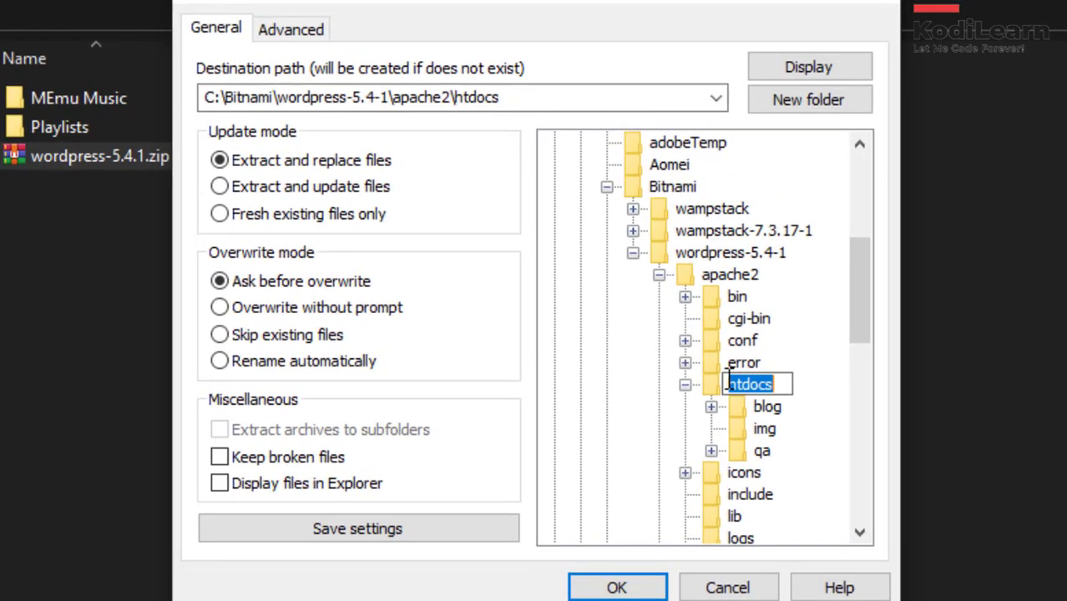
click(712, 394)
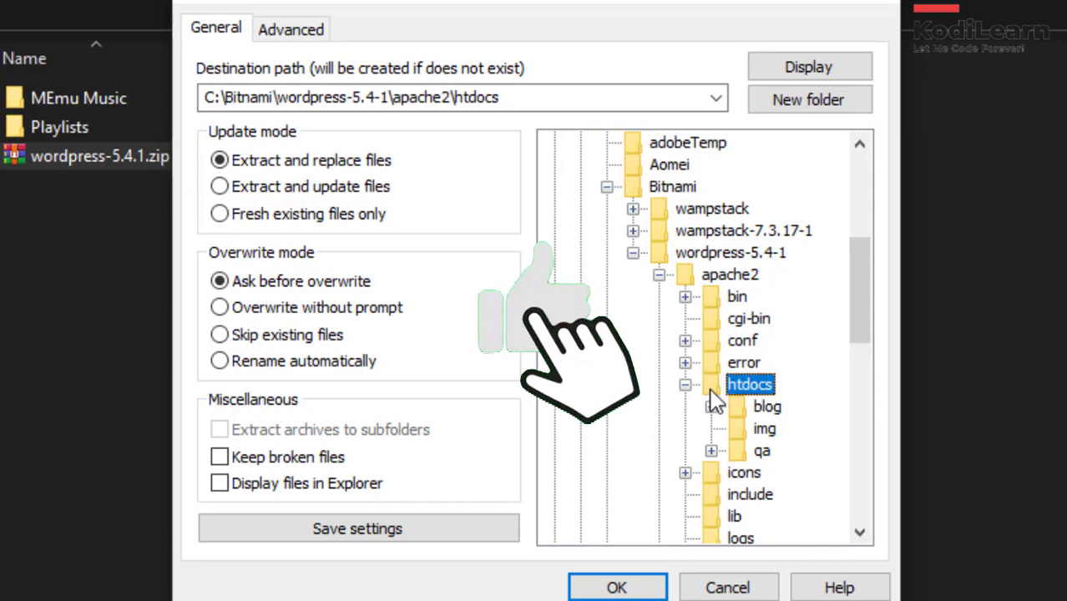
click(631, 590)
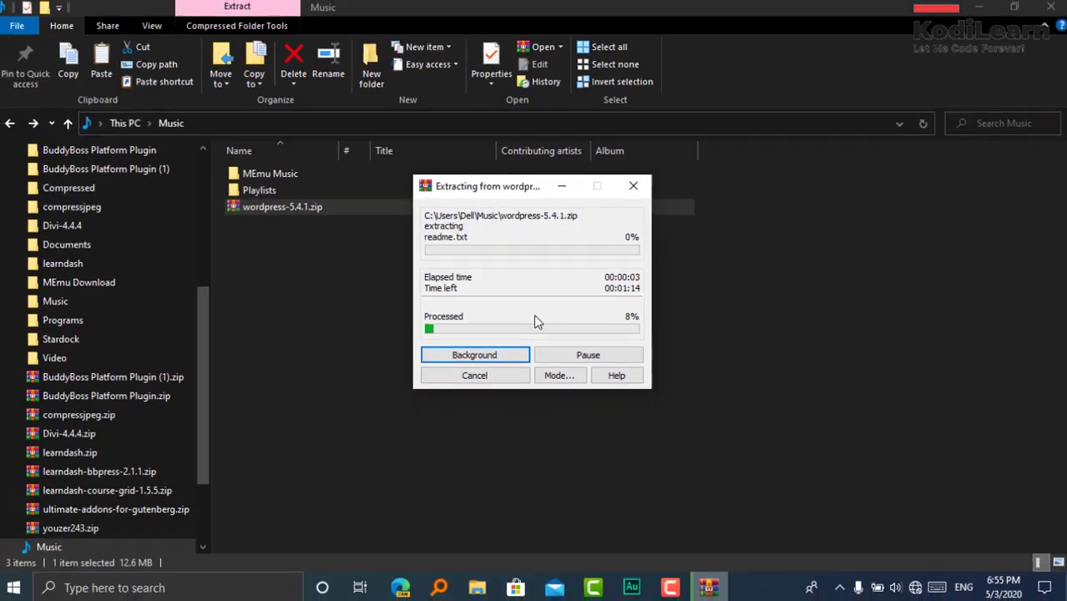
Step: Load phpMyAdmin at 127.0.0.1:81/phpmyadmin in Edge
click(404, 589)
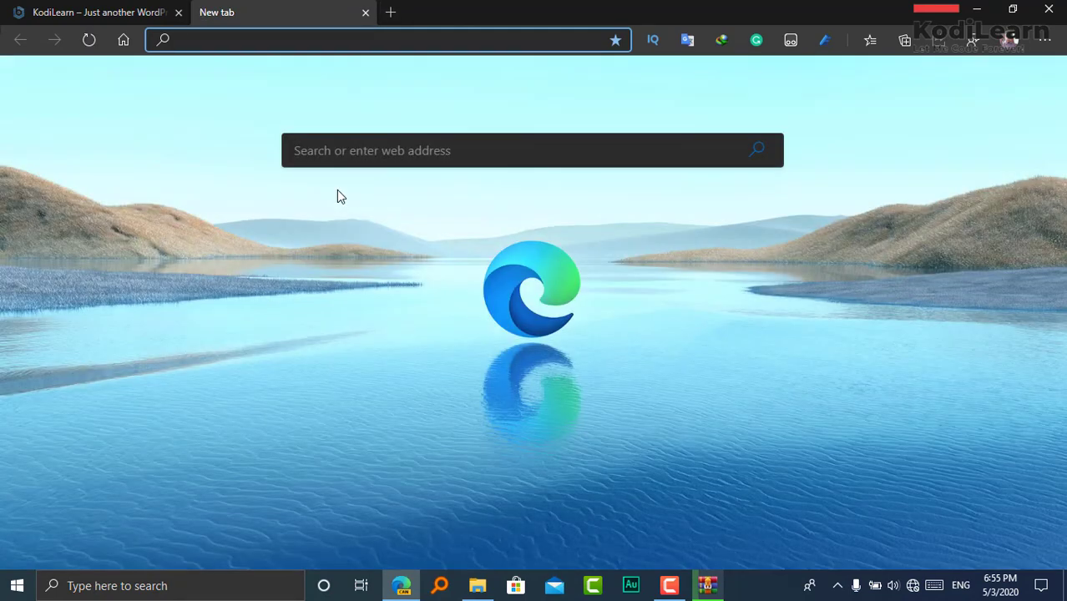
text(127.0.0.1)
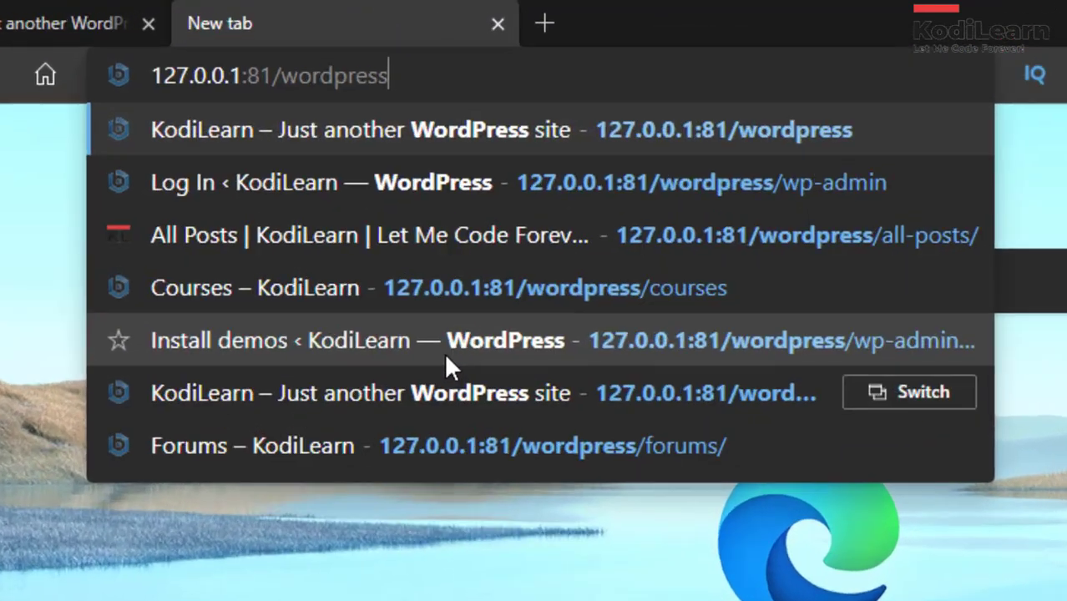
key(BackSpace)
key(BackSpace)
key(BackSpace)
key(BackSpace)
key(BackSpace)
key(BackSpace)
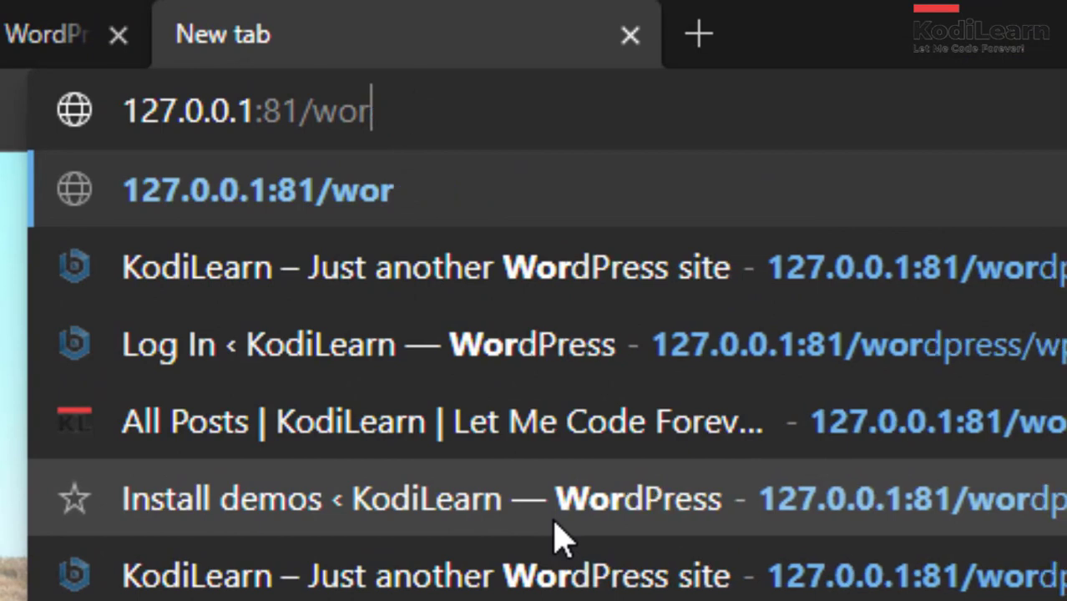
key(BackSpace)
key(BackSpace)
key(BackSpace)
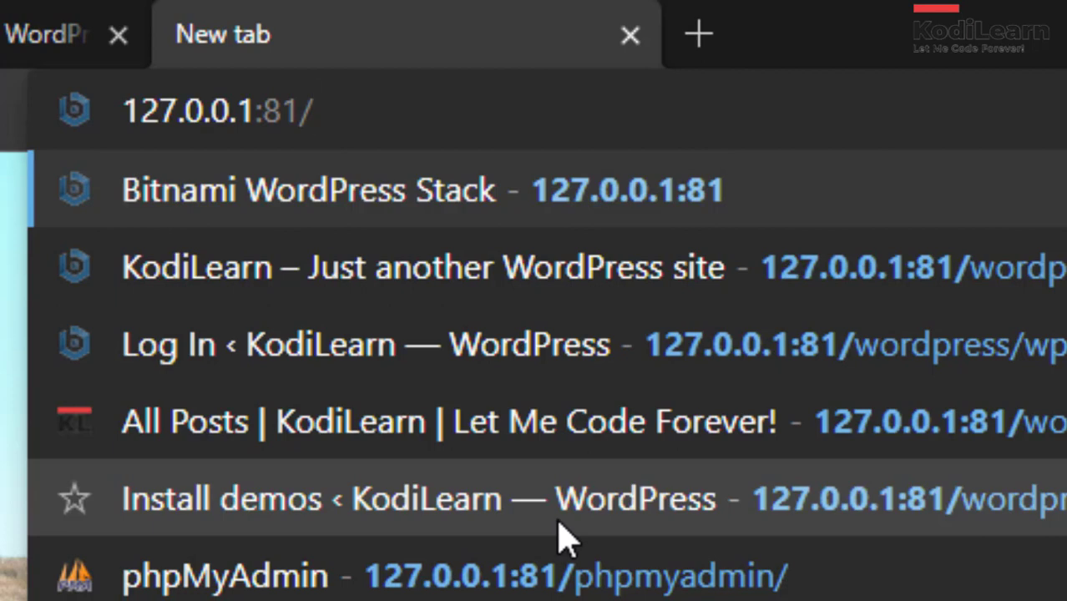
drag(300, 111, 264, 111)
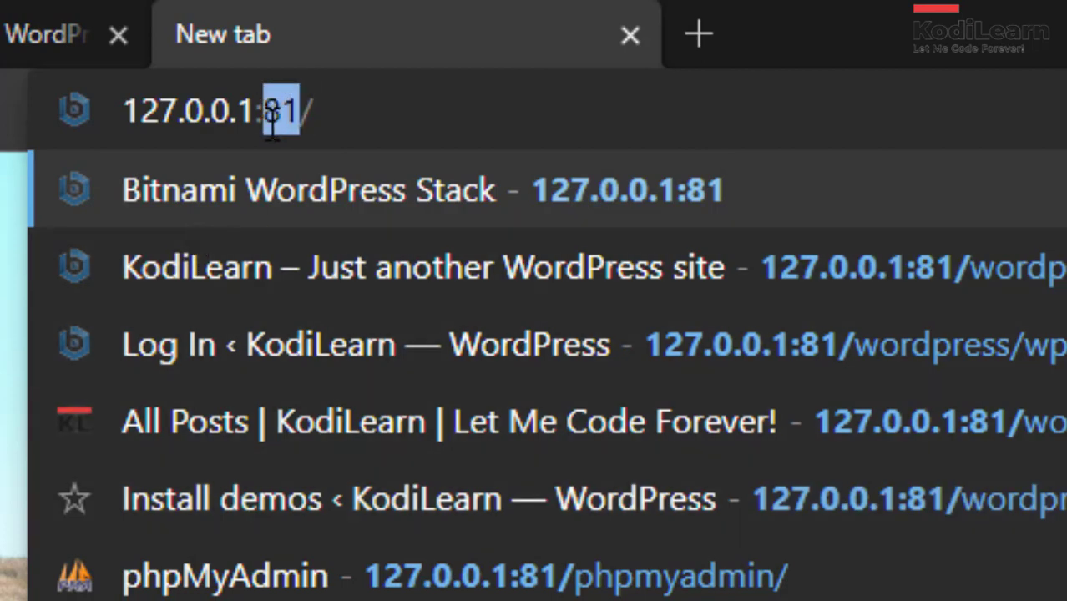
key(End)
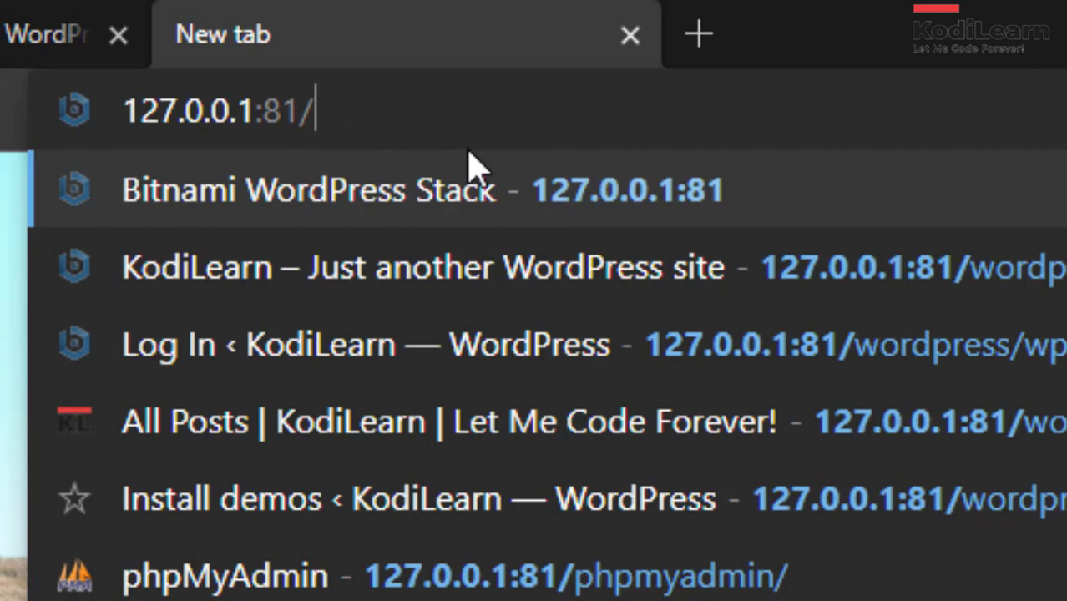
text(p)
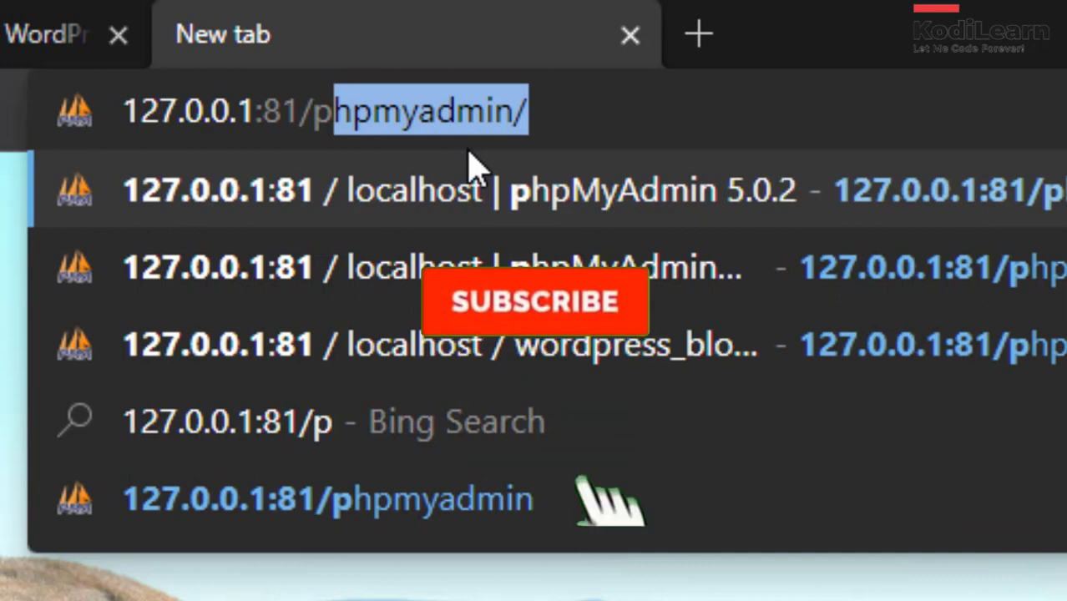
text(yp)
key(BackSpace)
key(BackSpace)
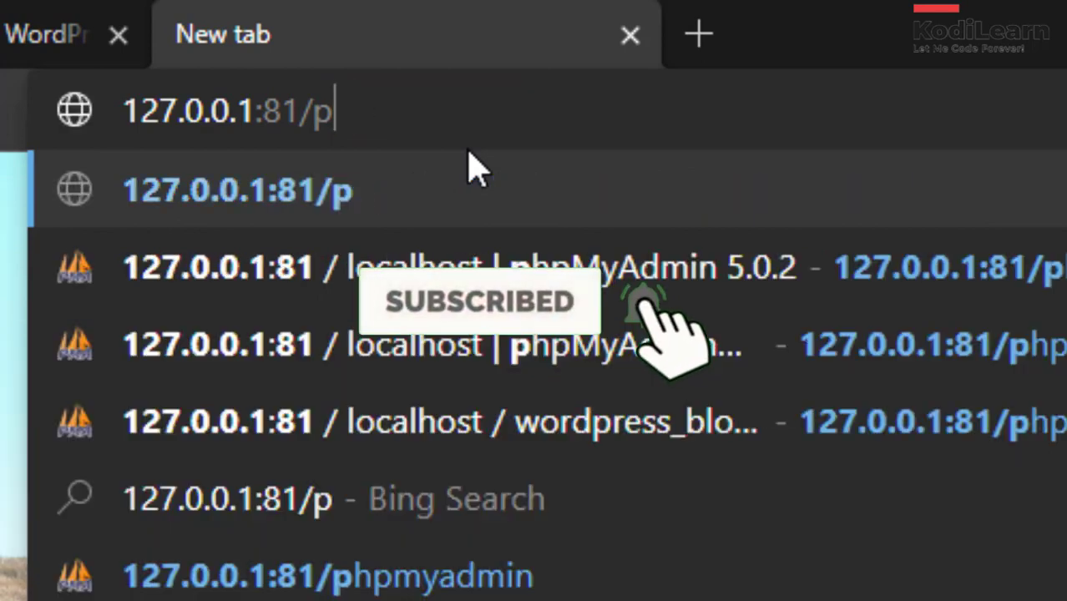
text(hp)
key(Return)
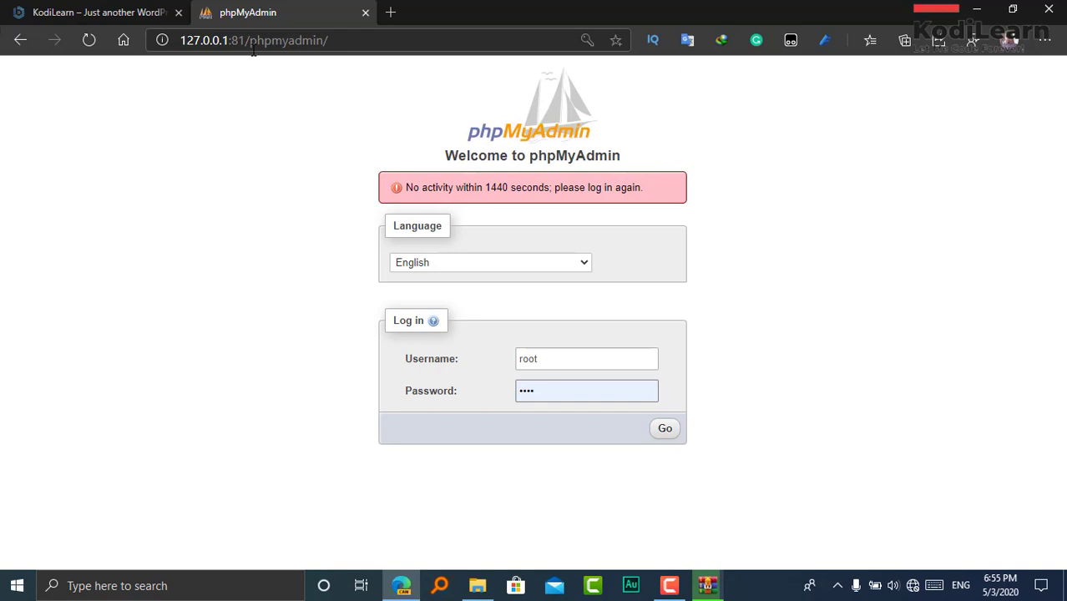
Step: Fill in the saved root username on the phpMyAdmin login page
drag(250, 40, 184, 40)
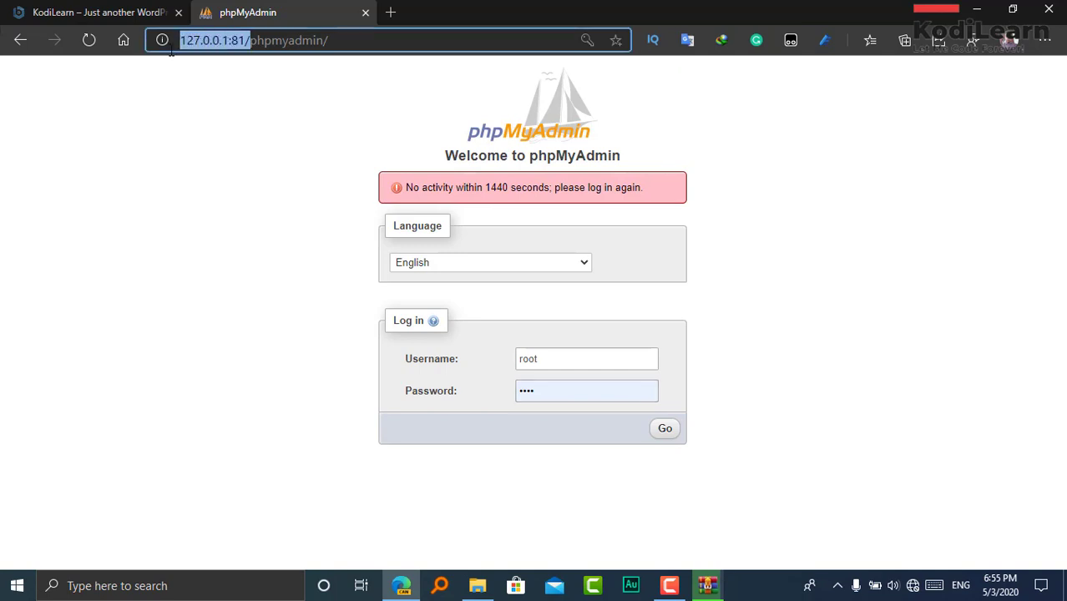
click(245, 40)
drag(248, 40, 341, 43)
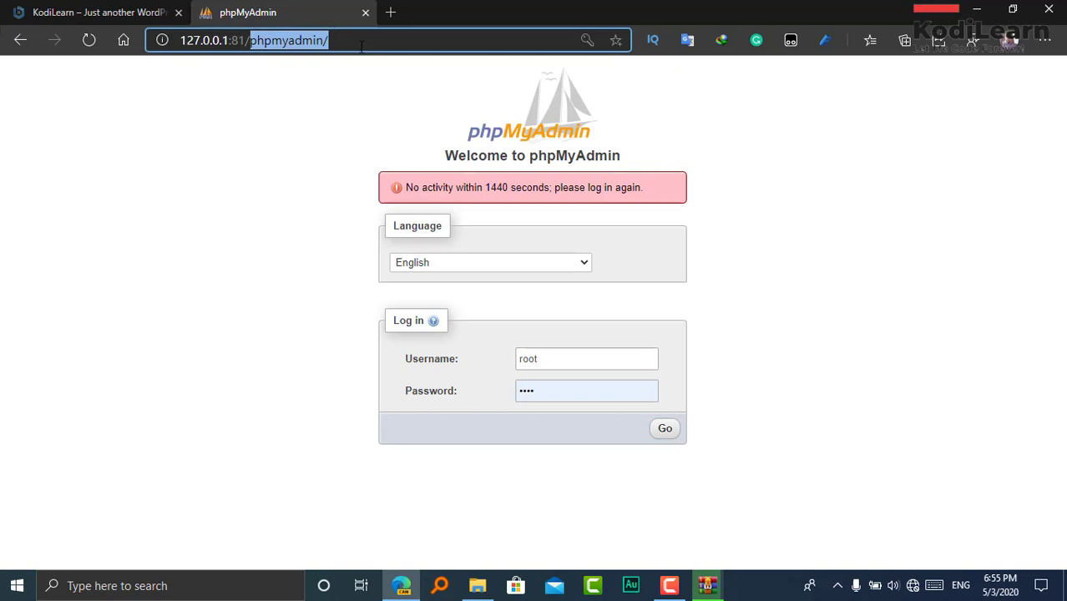
click(360, 44)
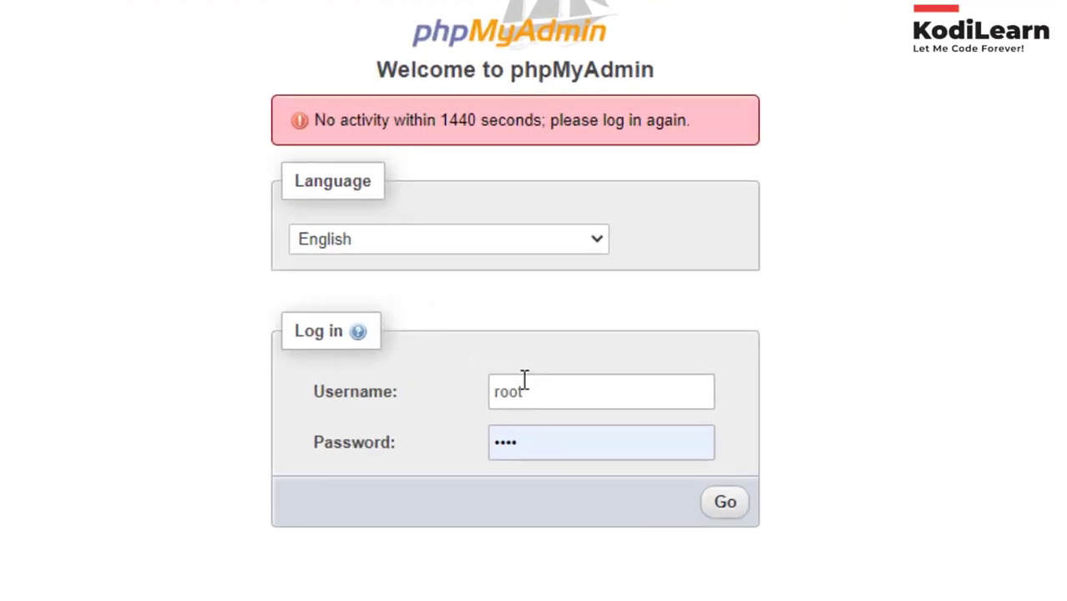
drag(549, 361, 502, 374)
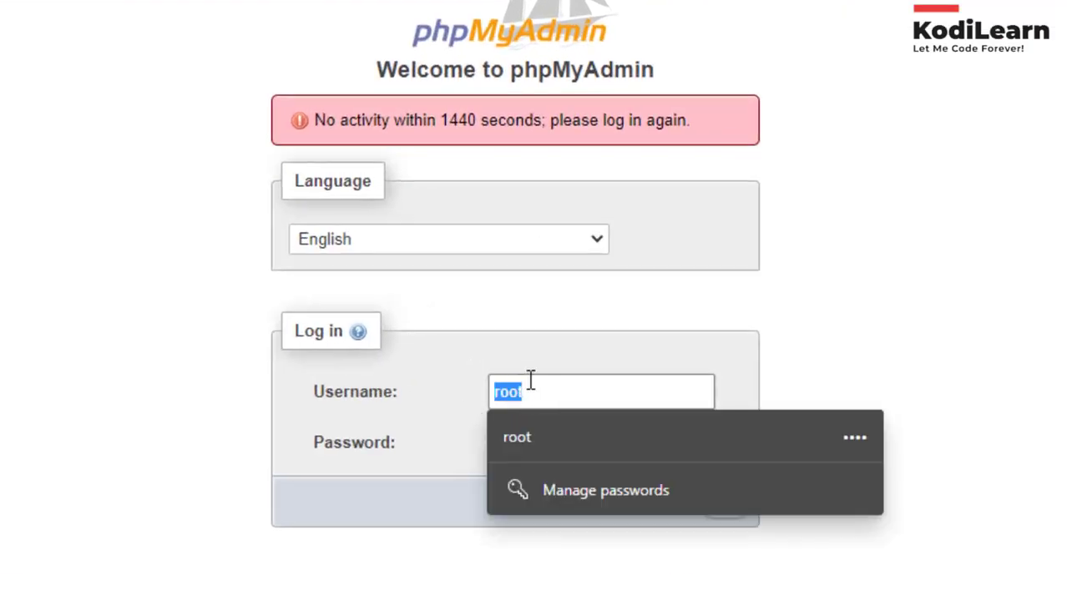
drag(546, 375, 498, 380)
click(550, 367)
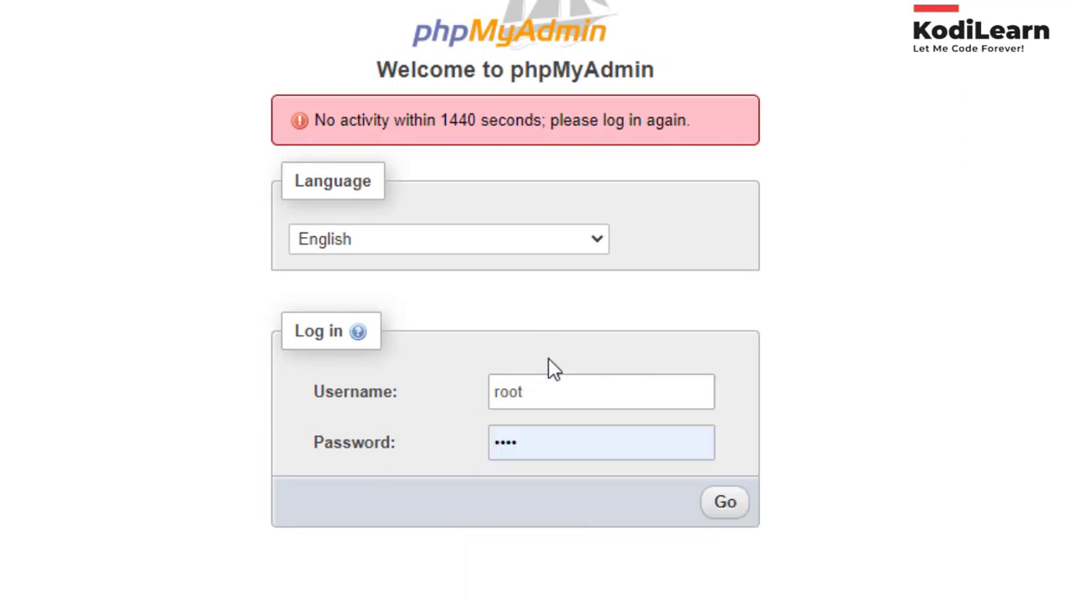
Step: Log in as root with the saved password and go to the New database page
click(551, 437)
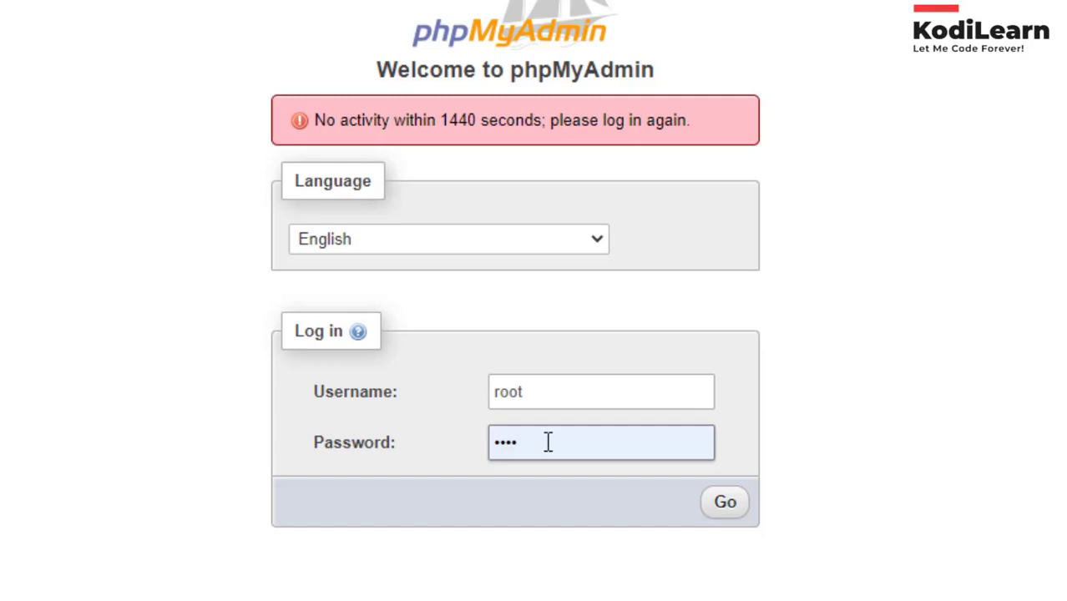
drag(547, 442, 505, 444)
key(Escape)
click(549, 440)
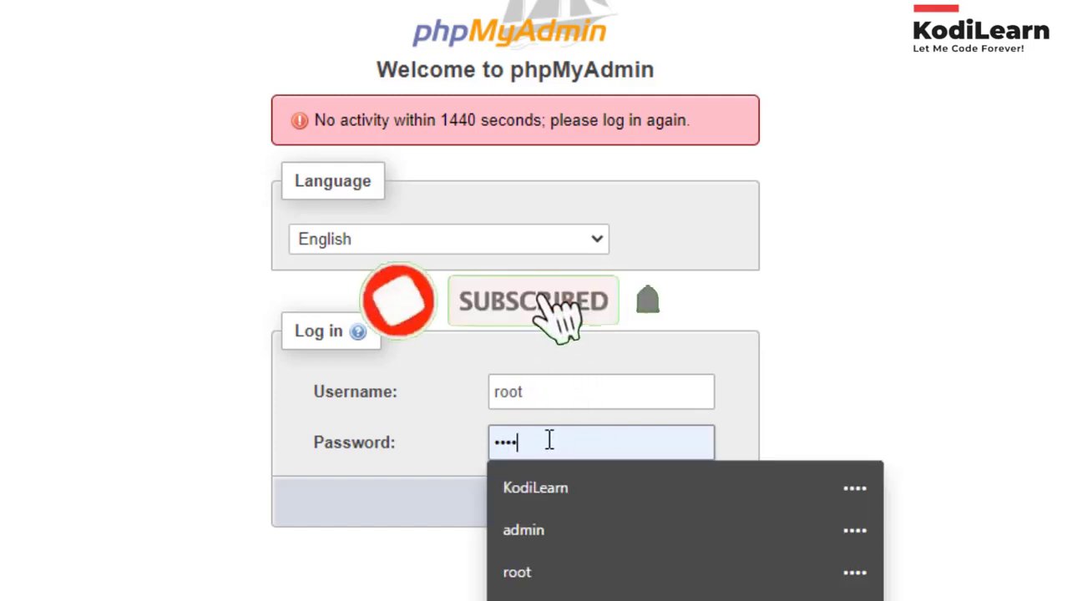
key(Escape)
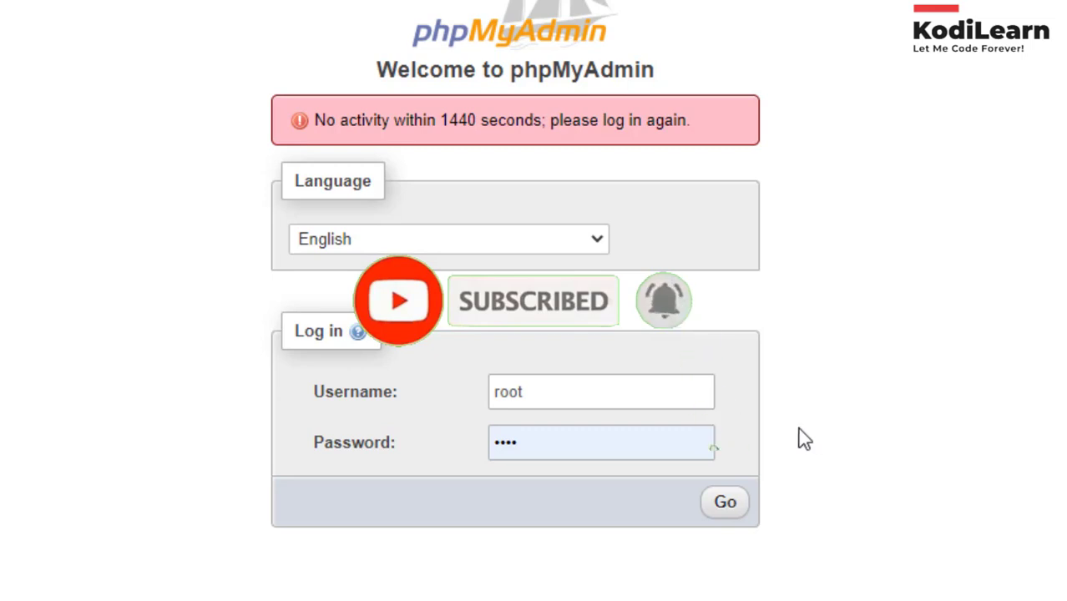
click(726, 505)
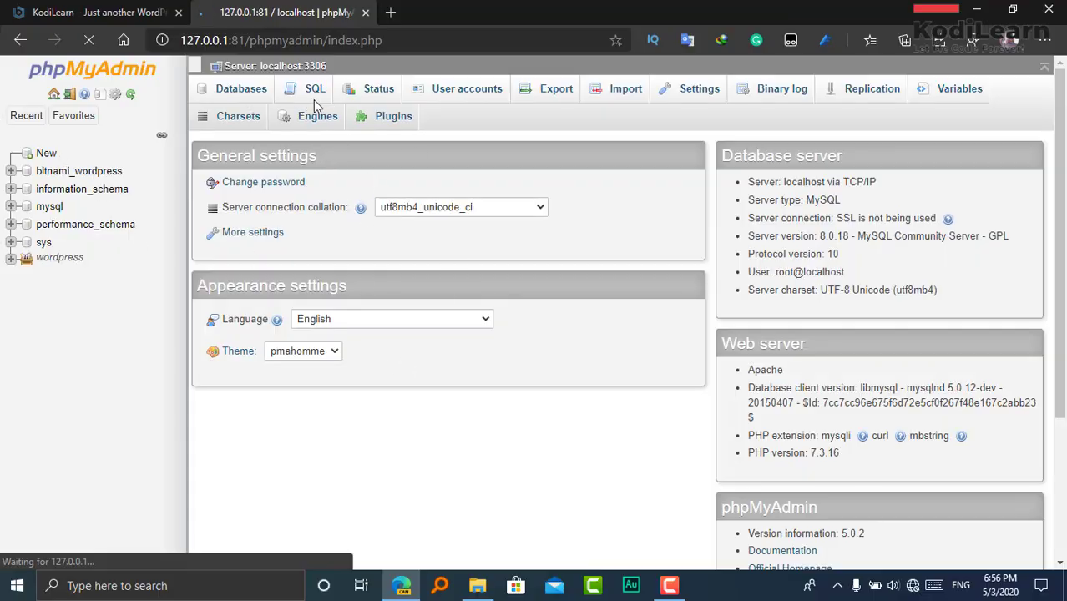
scroll(403, 148, down, 2)
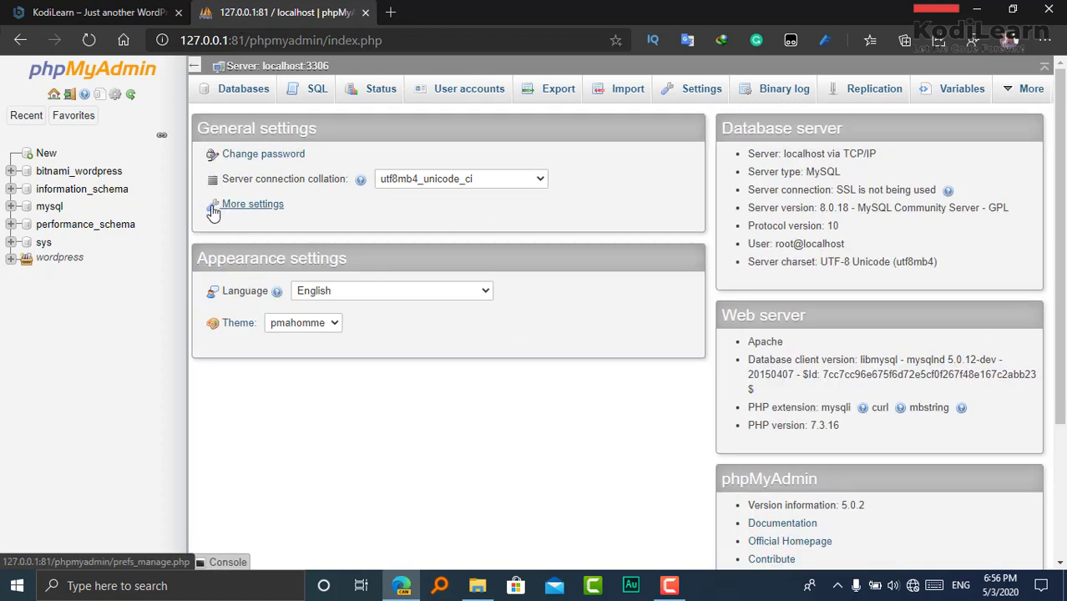
click(45, 153)
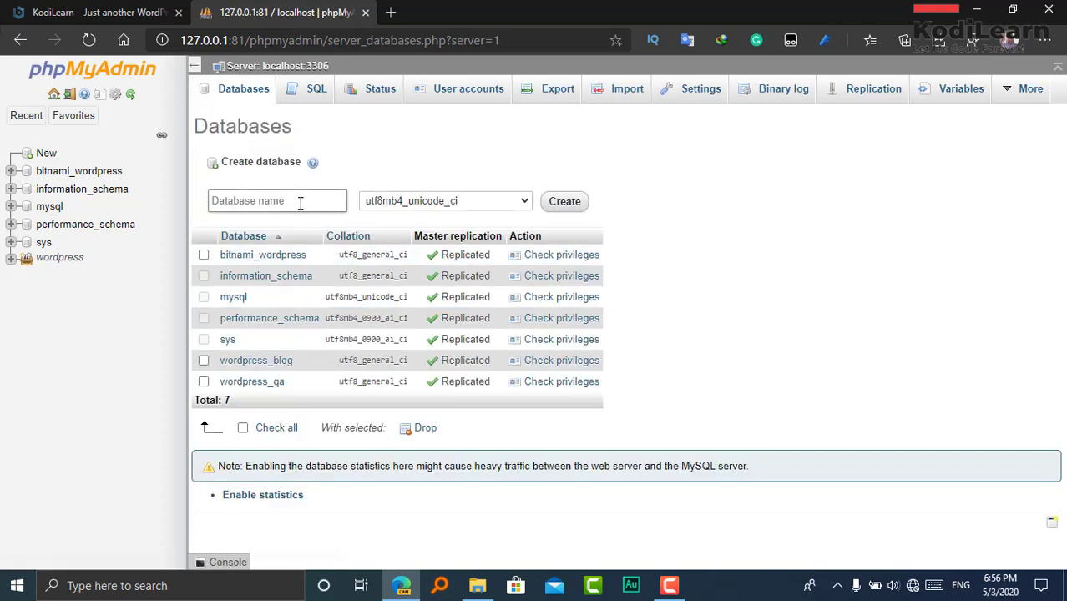
Step: Create the wordpress_tut database with utf8_general_ci collation
click(300, 202)
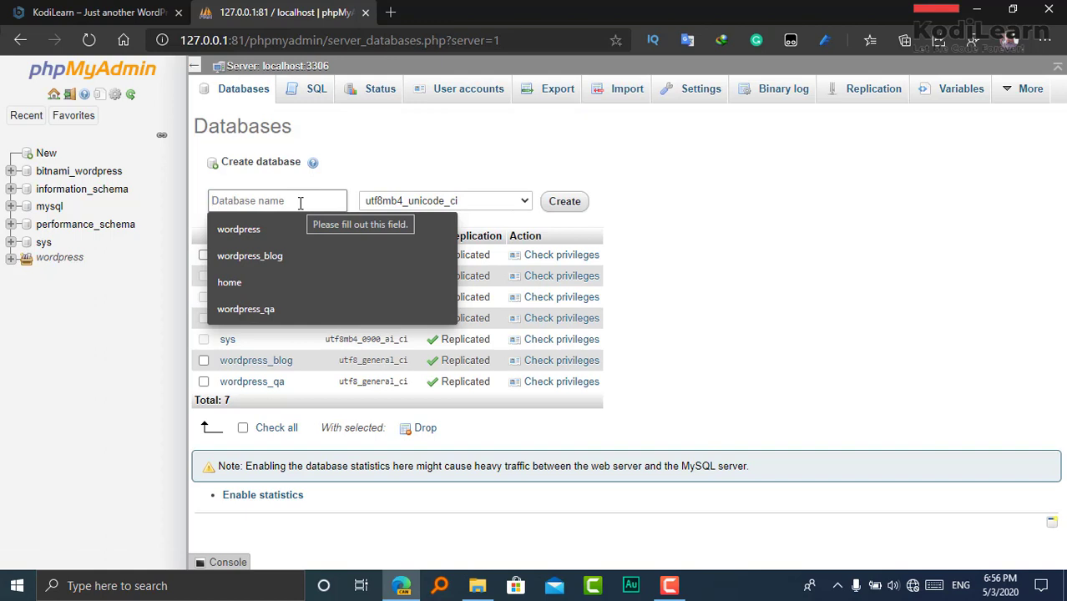
text(wordpre)
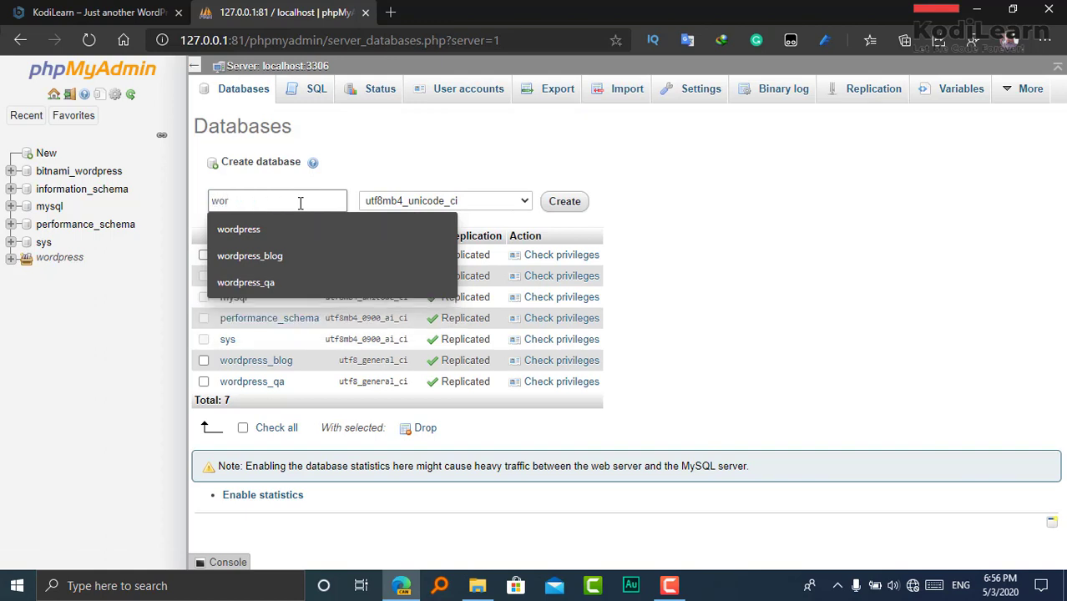
text(ss_tut)
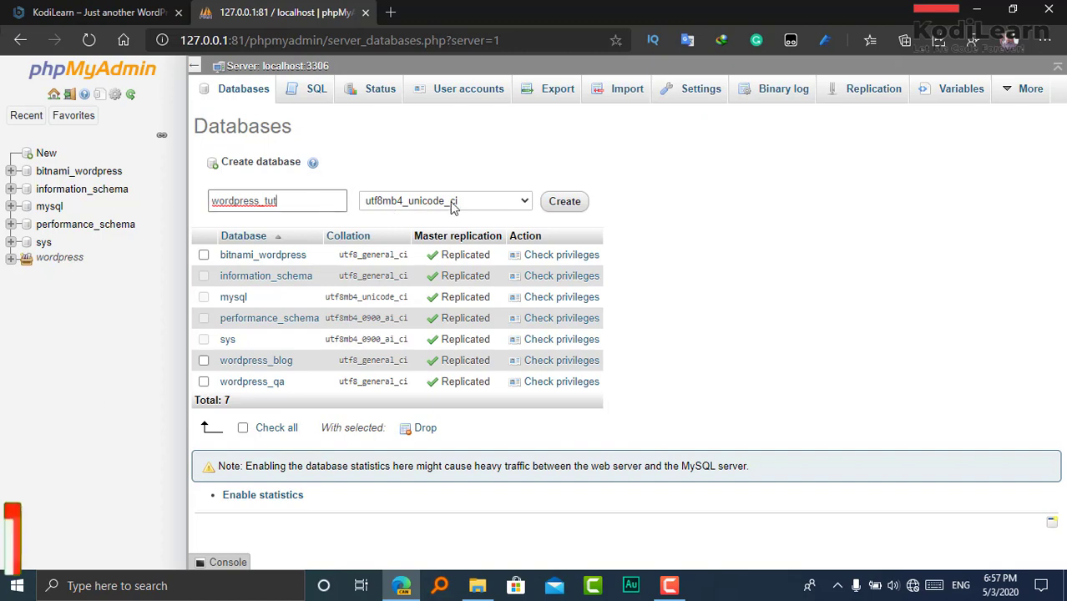
click(455, 201)
click(458, 203)
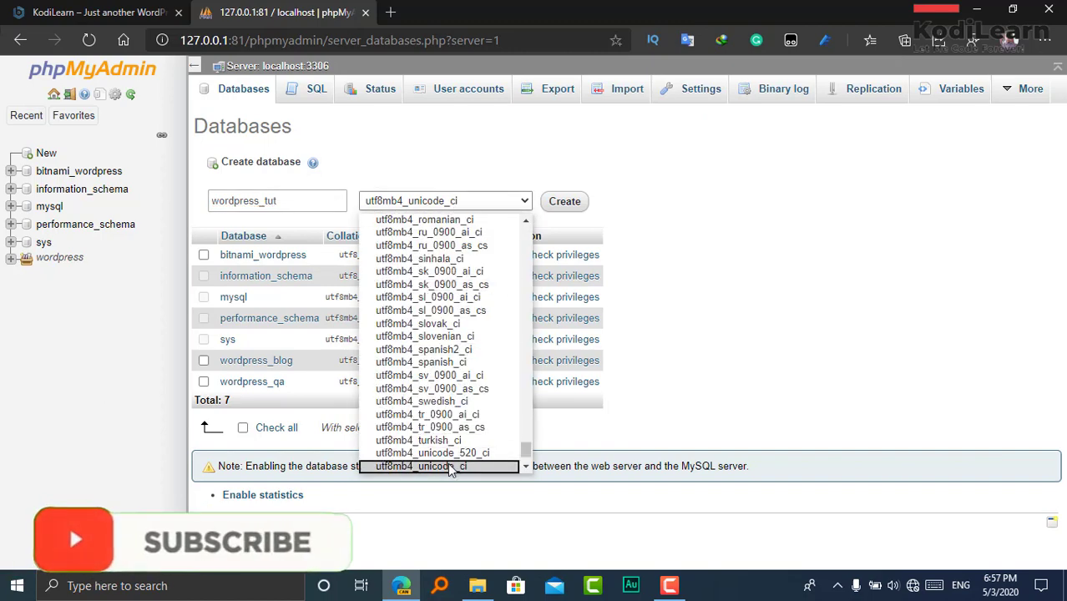
scroll(470, 373, up, 2)
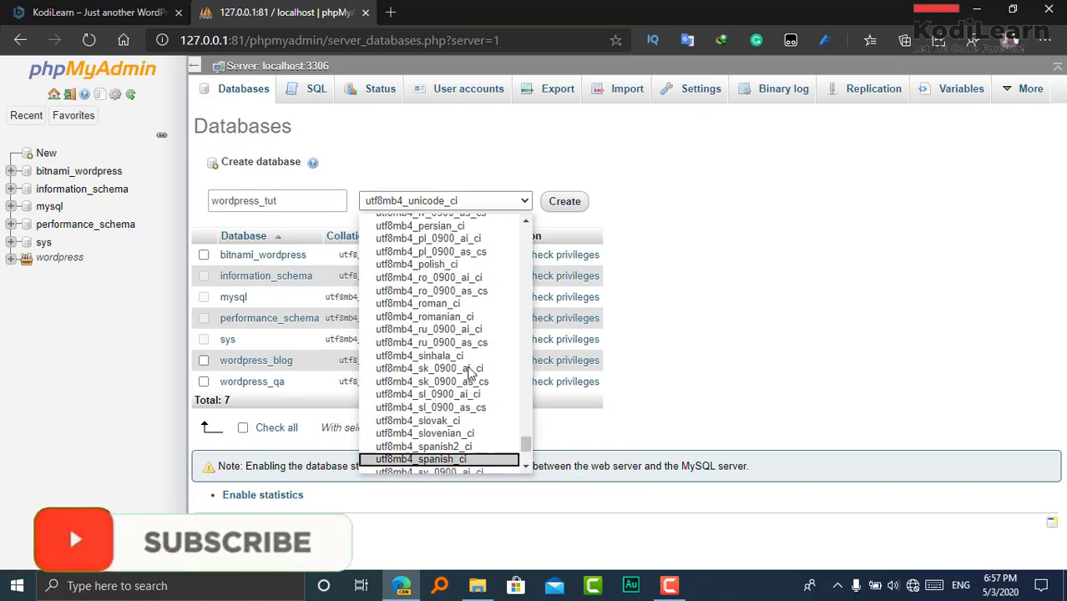
scroll(469, 373, up, 4)
scroll(467, 367, up, 3)
scroll(461, 343, up, 6)
scroll(490, 270, up, 2)
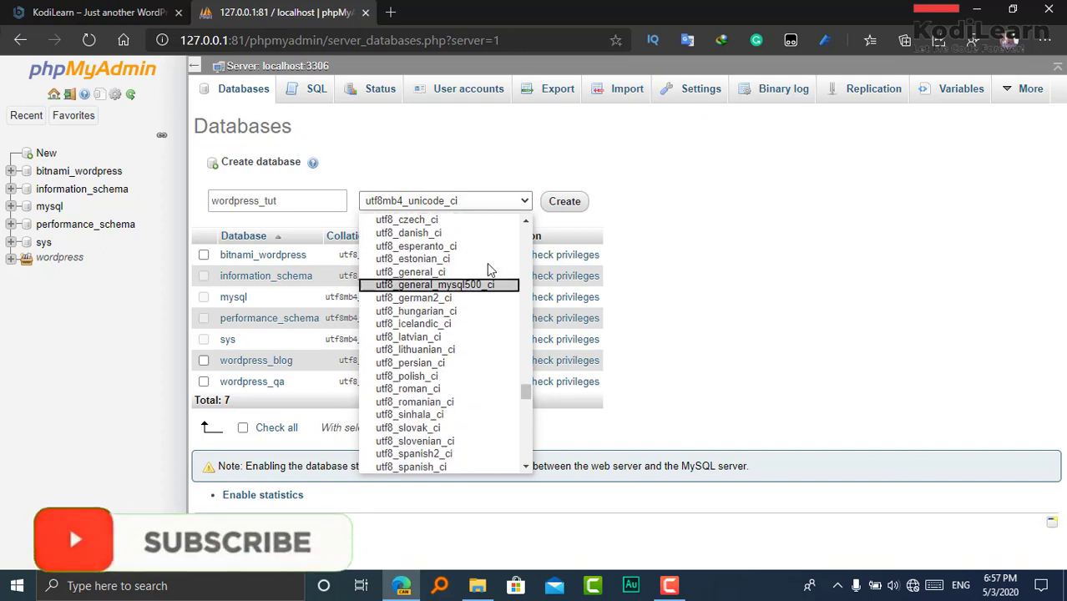
click(441, 272)
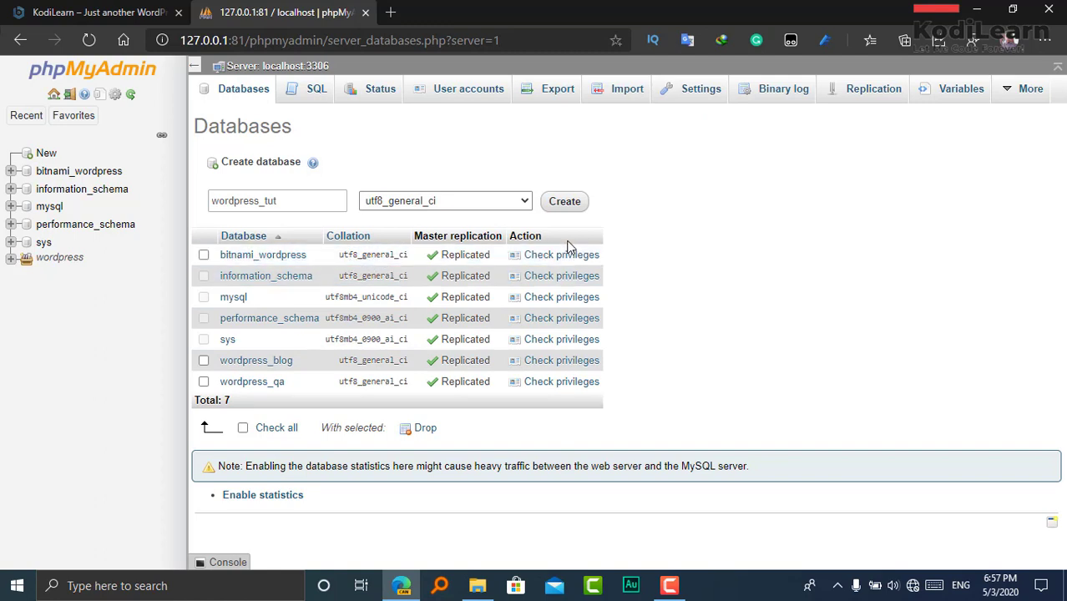
click(556, 206)
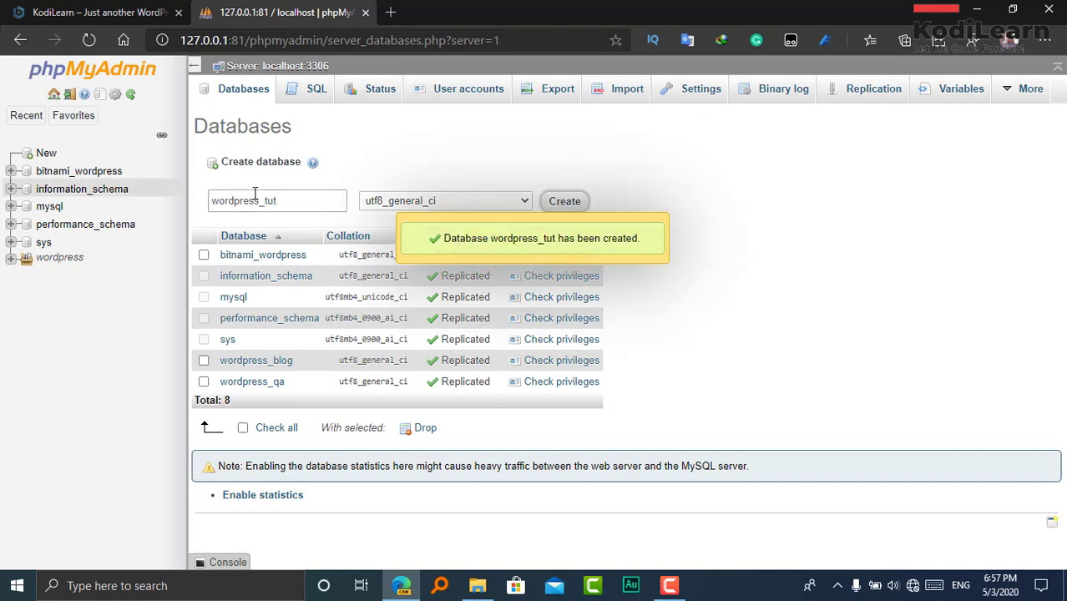
drag(275, 201, 209, 201)
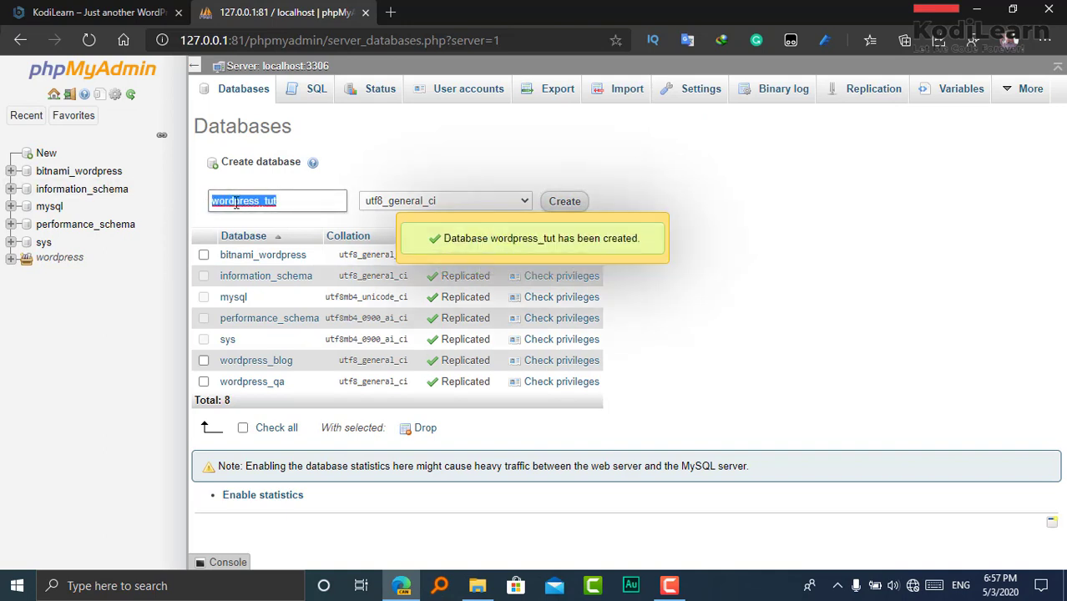
click(566, 233)
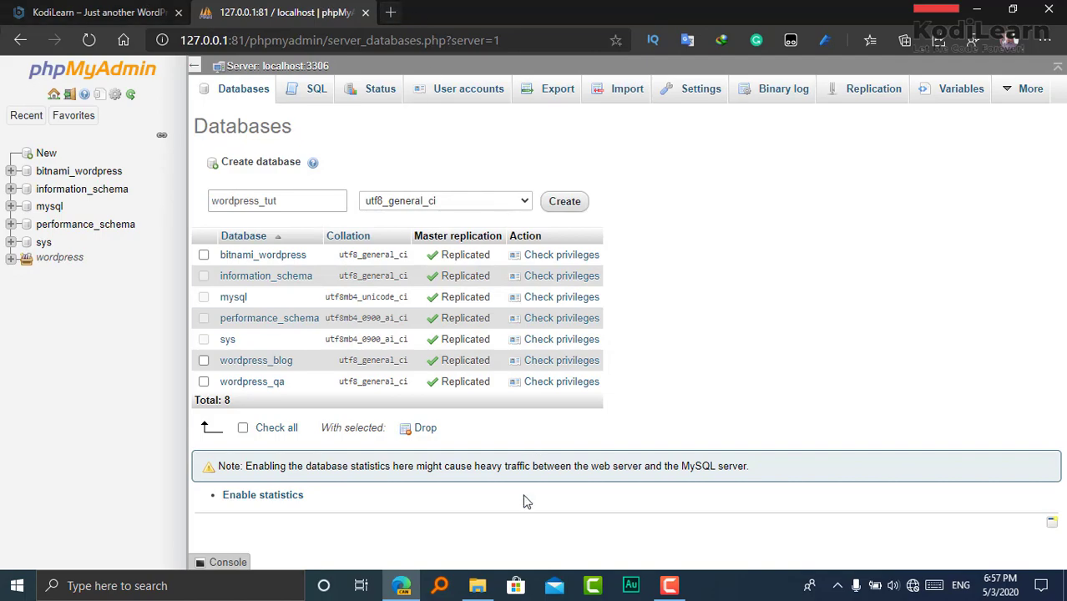
Step: Open C:\Bitnami\wordpress-5.4-1\apache2\htdocs\wordpress to check the extracted files
click(478, 586)
scroll(117, 441, down, 2)
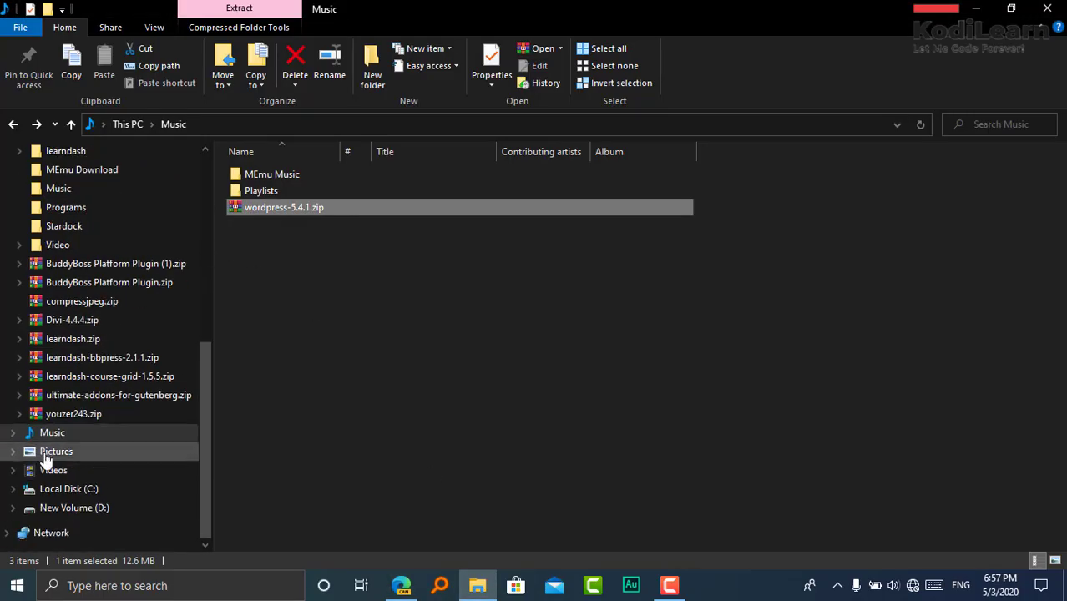
click(71, 488)
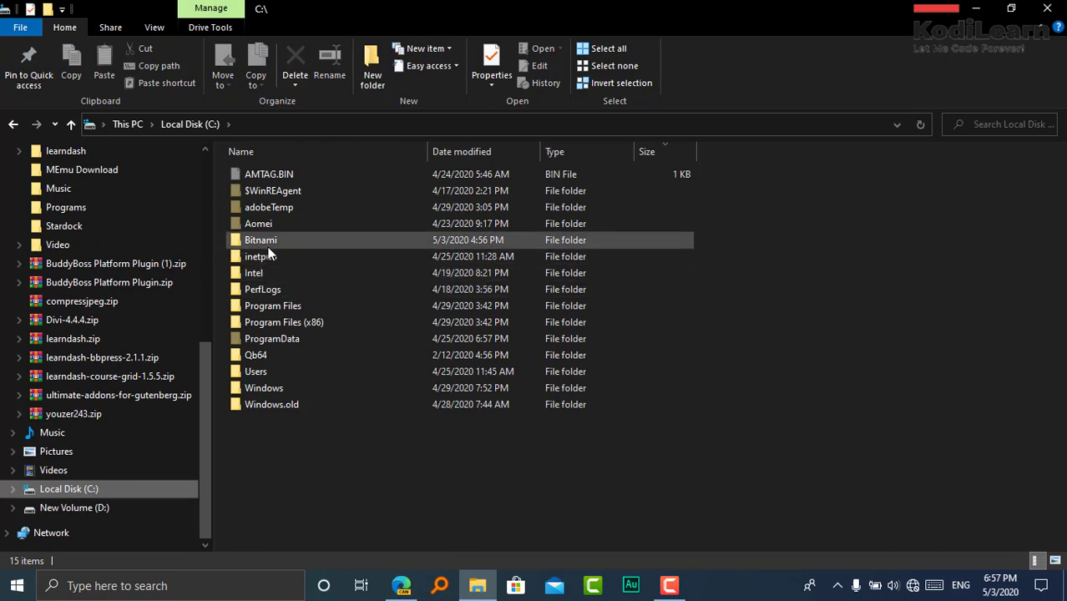
double_click(268, 244)
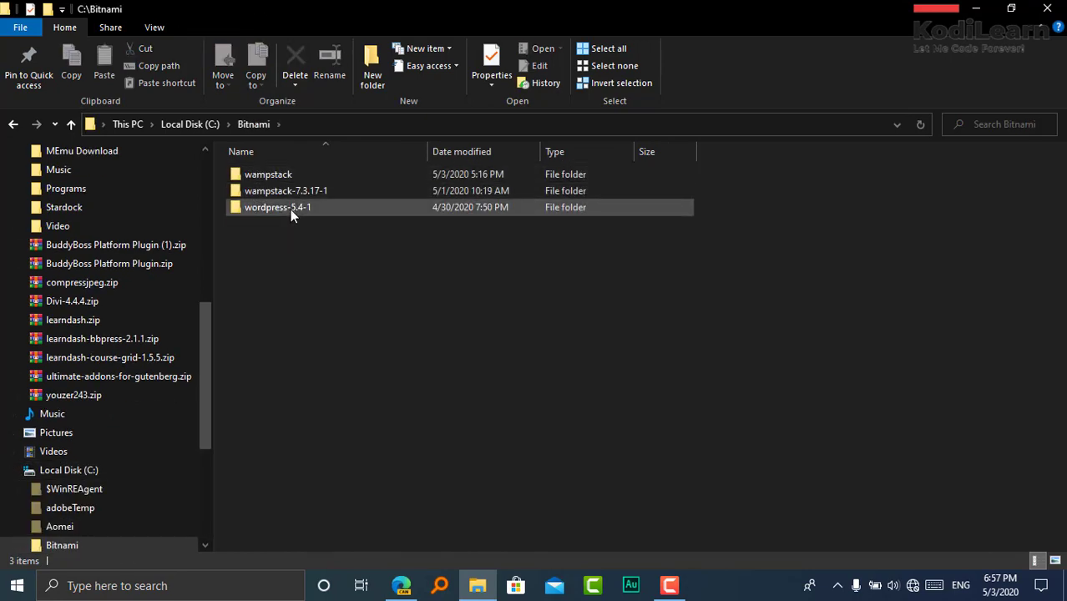
double_click(289, 210)
double_click(267, 178)
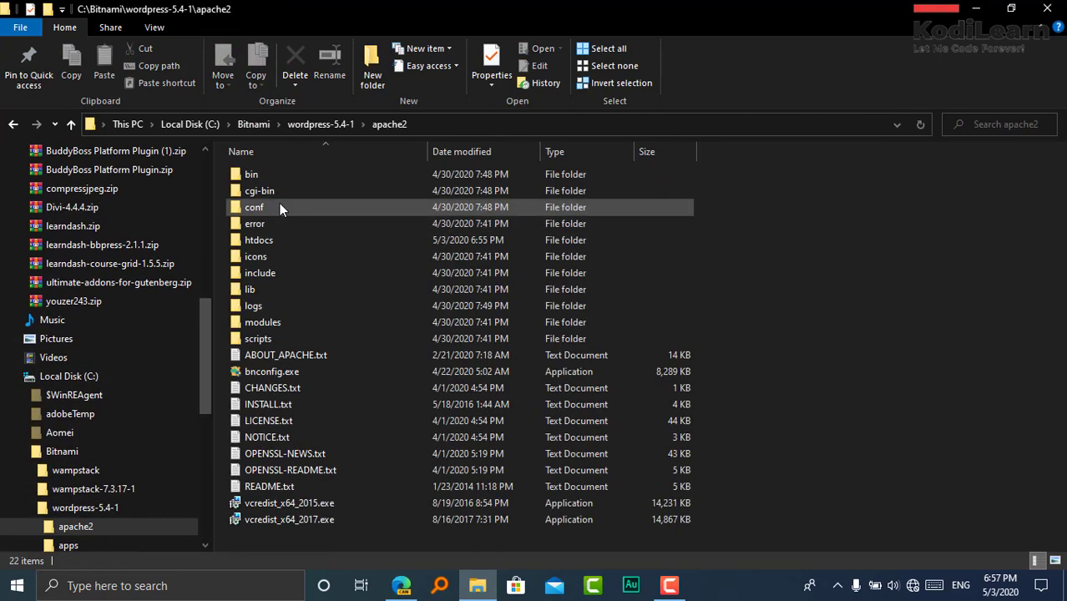
double_click(272, 240)
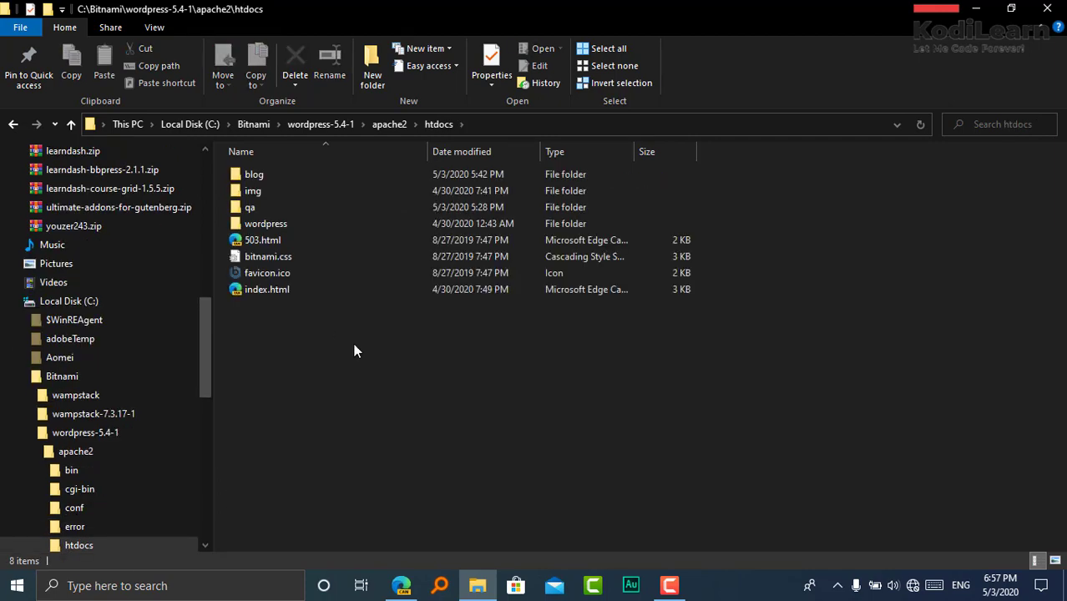
double_click(276, 224)
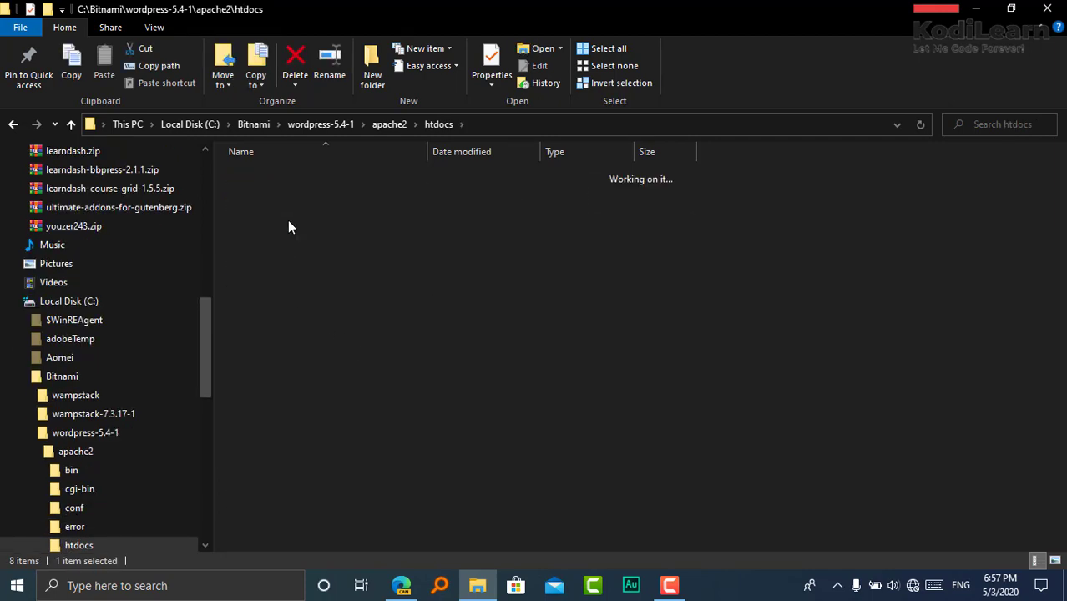
drag(407, 538, 359, 167)
click(721, 198)
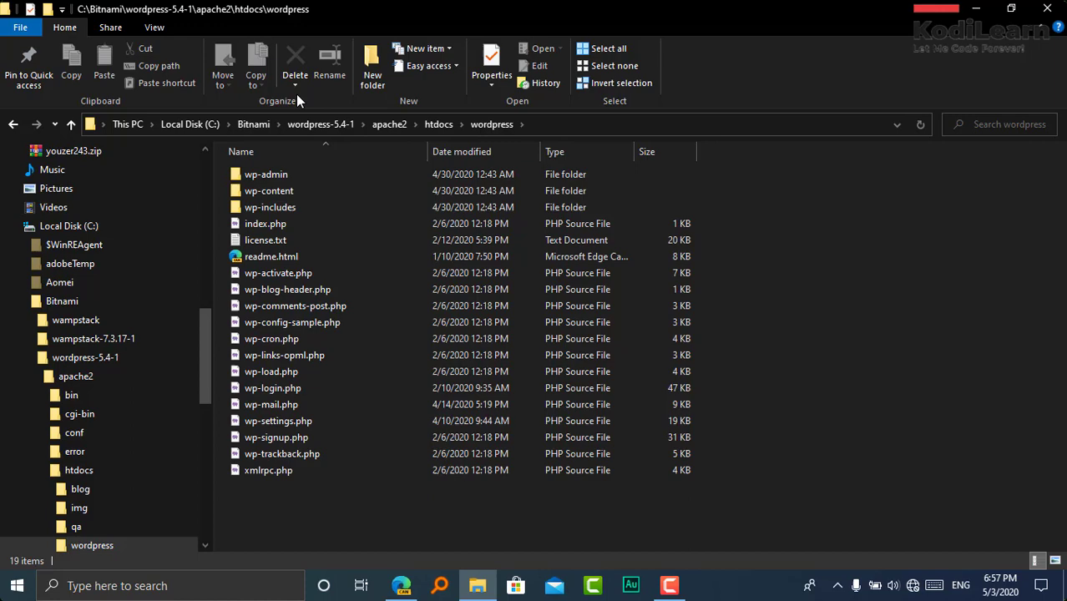
Step: Rename the wordpress folder in htdocs to tutorial and open it to verify
click(14, 123)
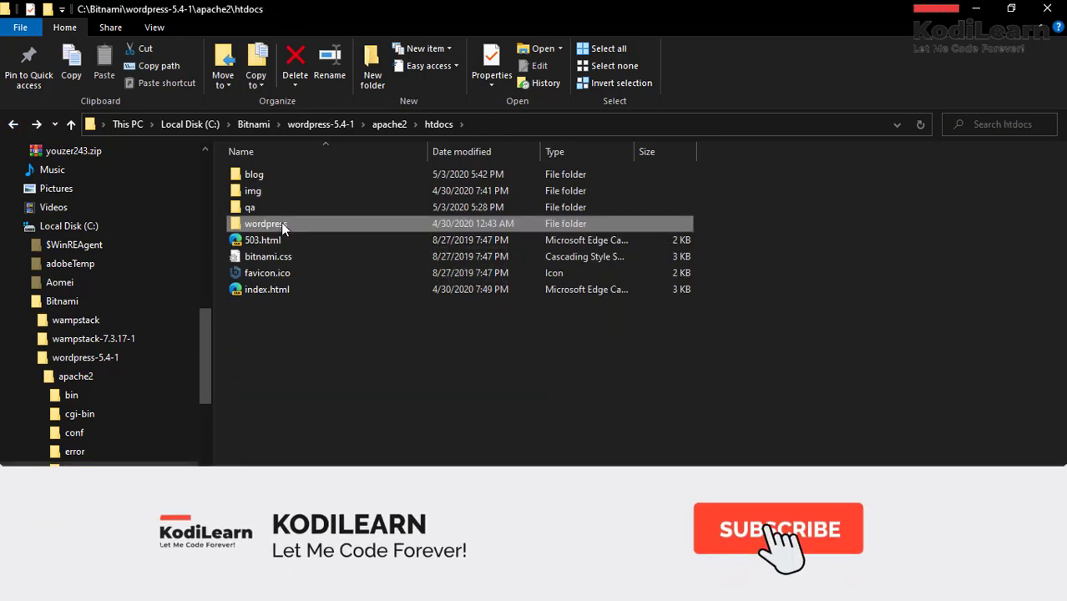
right_click(280, 222)
key(m)
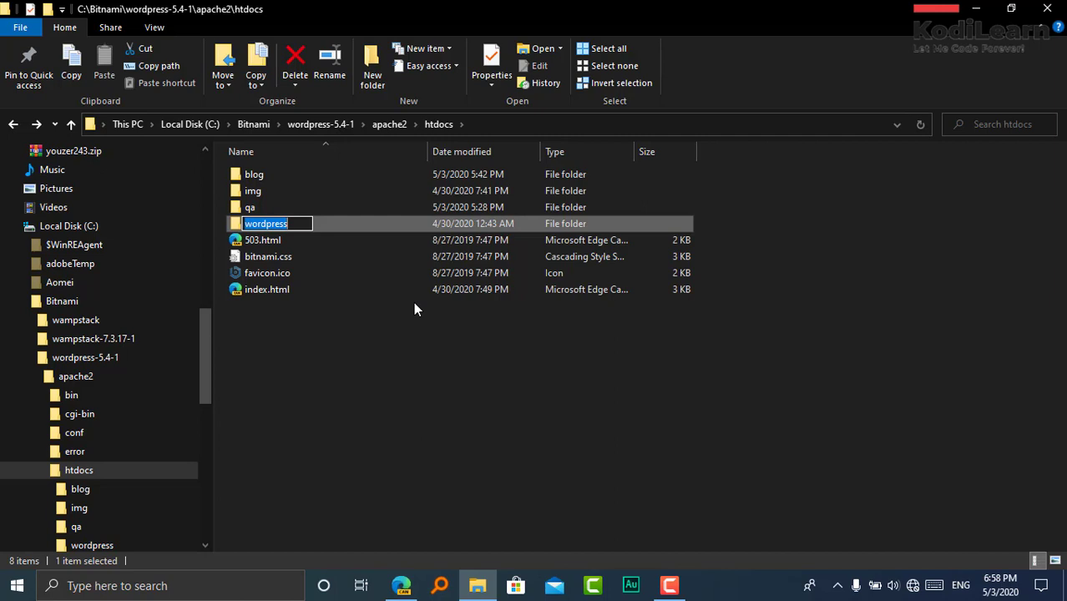
text(tutor)
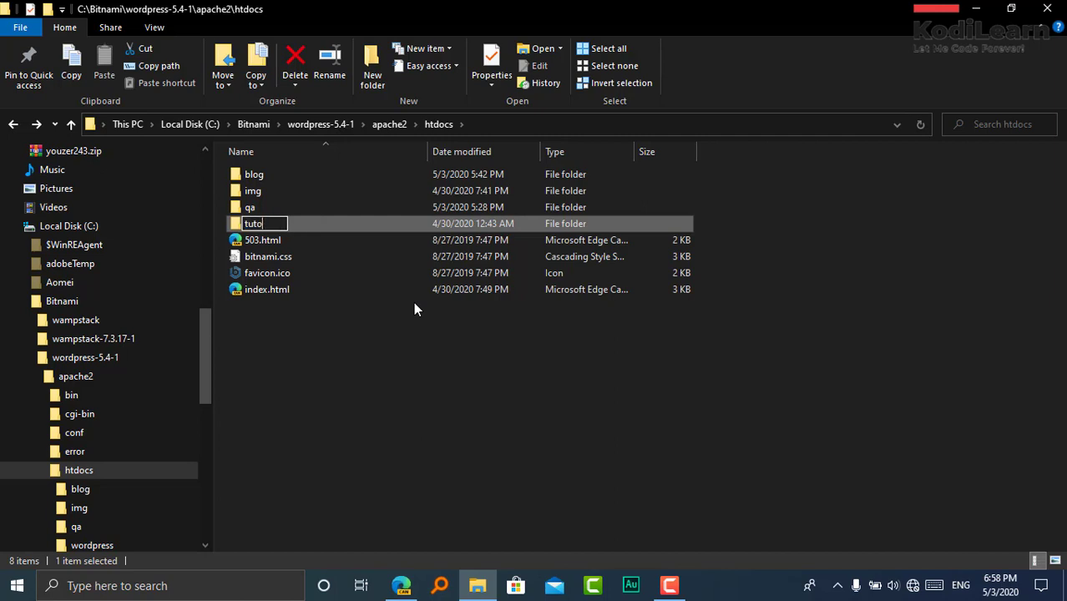
text(ial)
key(Return)
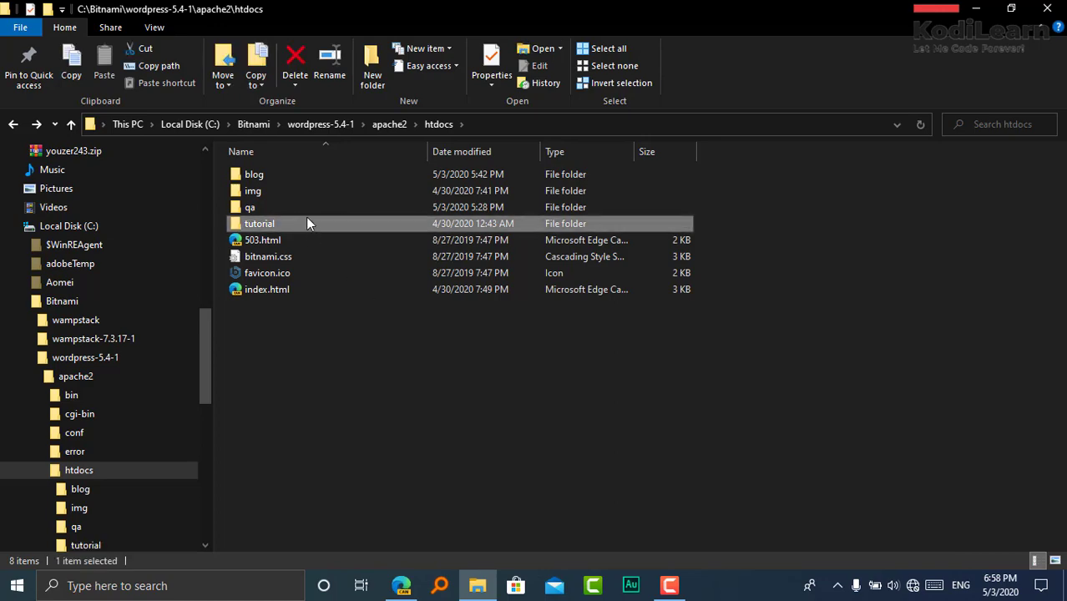
double_click(306, 223)
drag(372, 508, 315, 133)
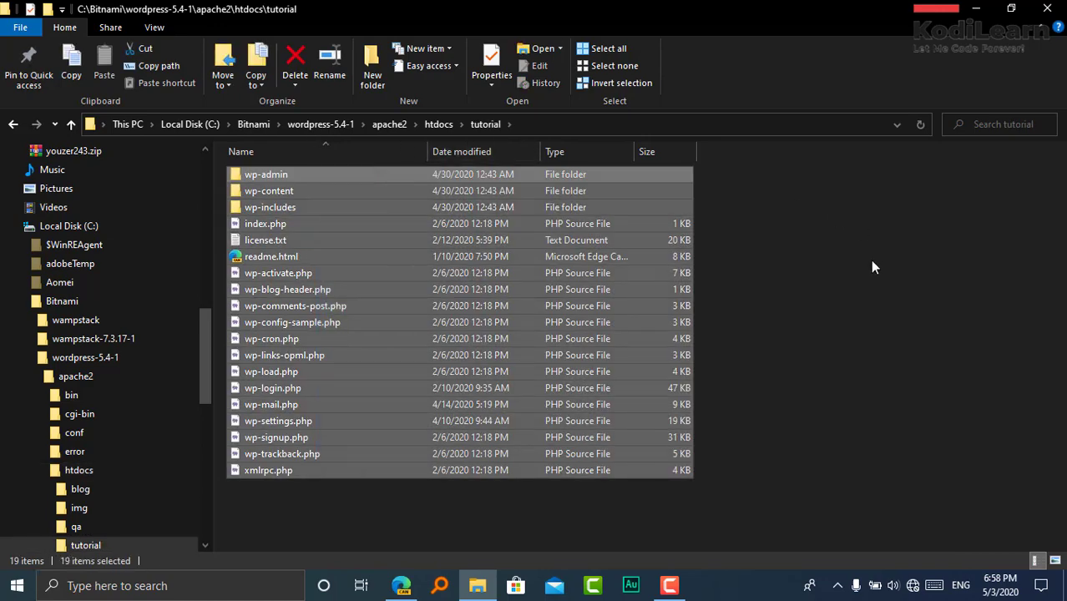
click(520, 138)
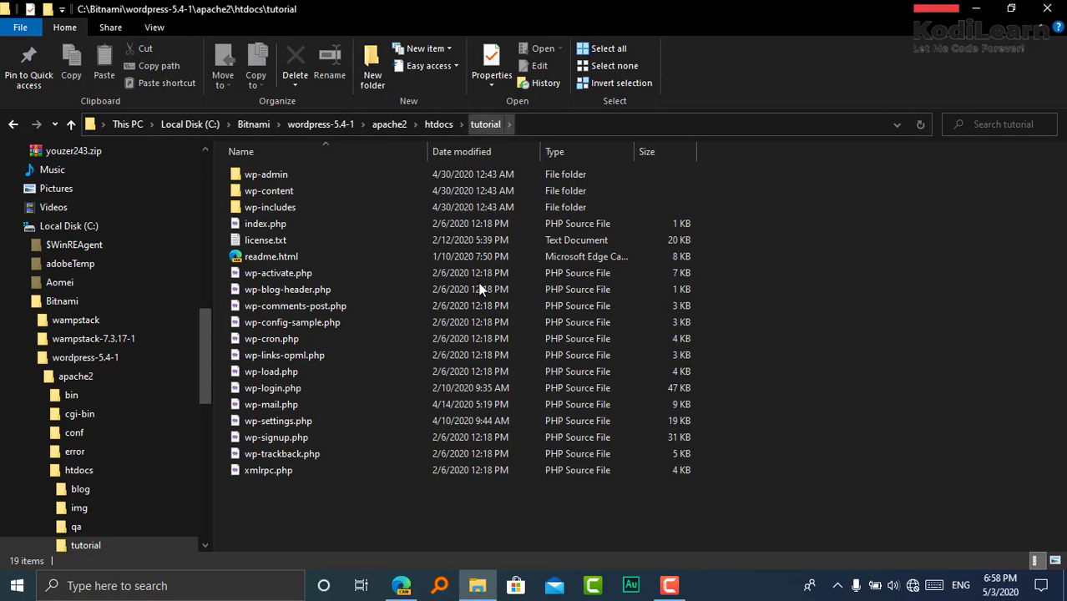
Step: Load 127.0.0.1:81/tutorial in a new Edge tab to reach the WordPress setup page
click(401, 585)
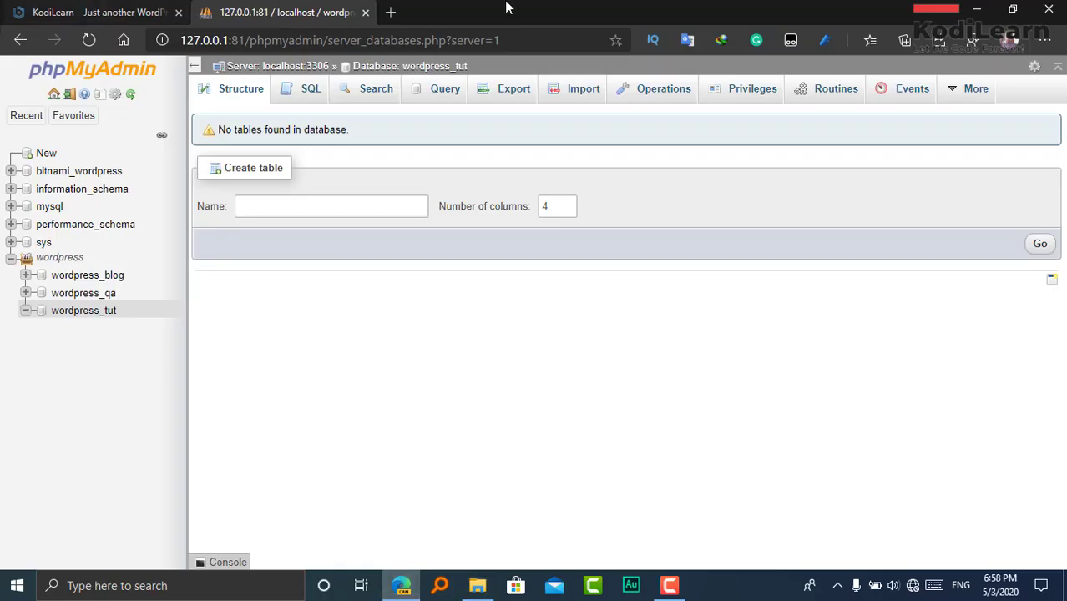
click(391, 12)
text(1)
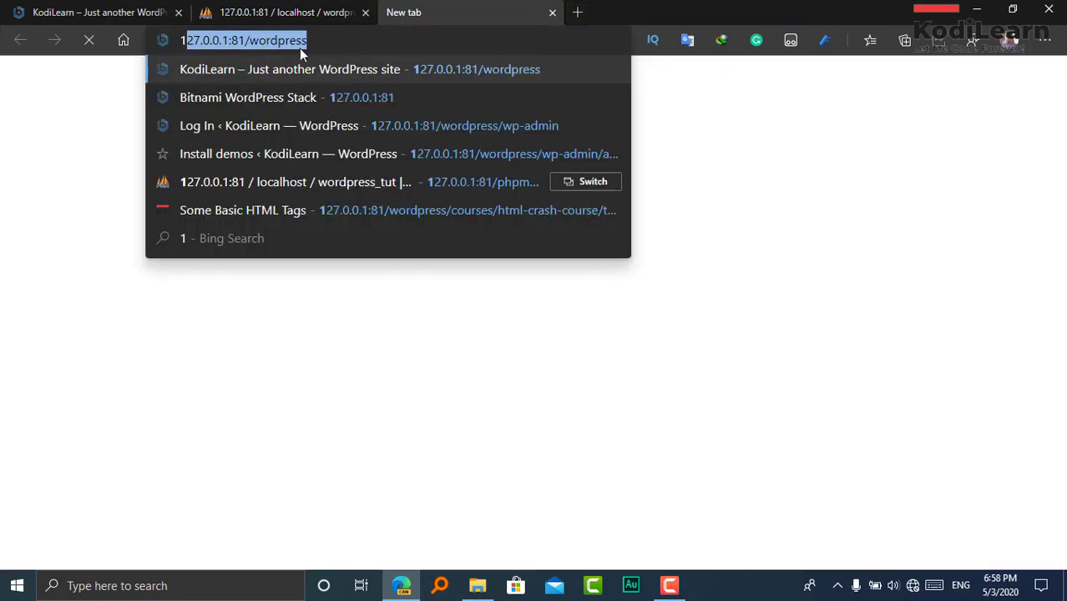
text(27.0.0.1:81/)
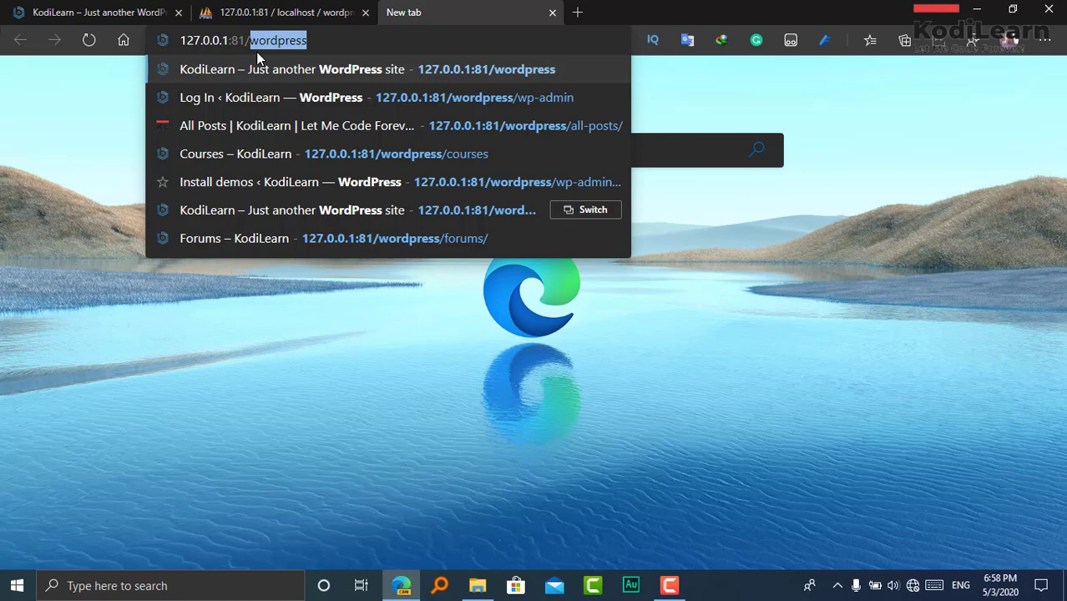
text(tut)
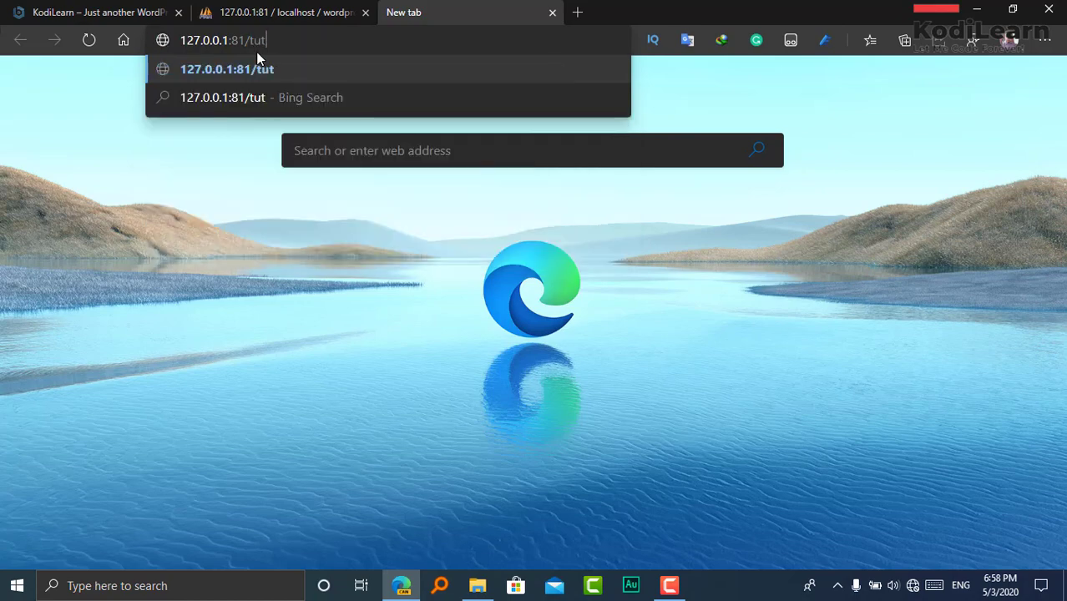
text(orial)
key(Return)
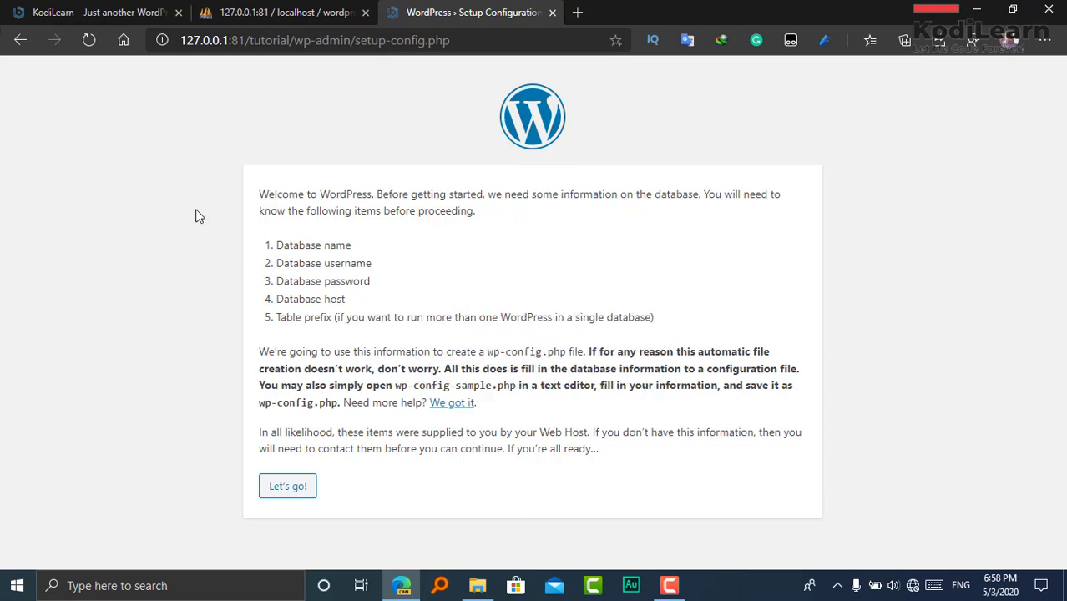
Step: Start the database setup and enter wordpress_tut as the database name
drag(341, 234, 626, 478)
click(668, 459)
click(302, 489)
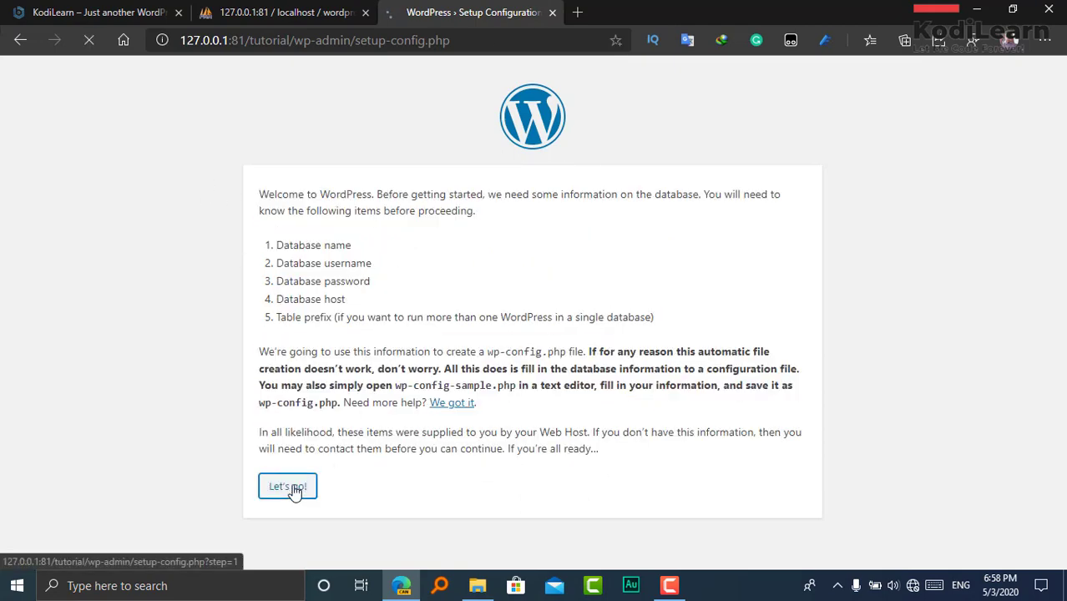
drag(452, 242, 382, 249)
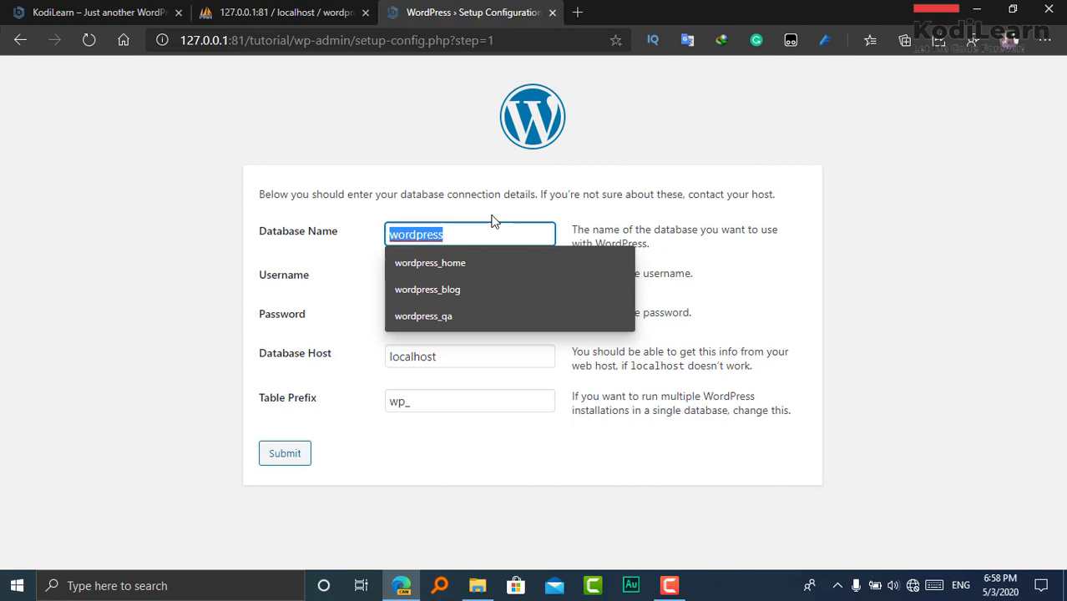
text(wordpress)
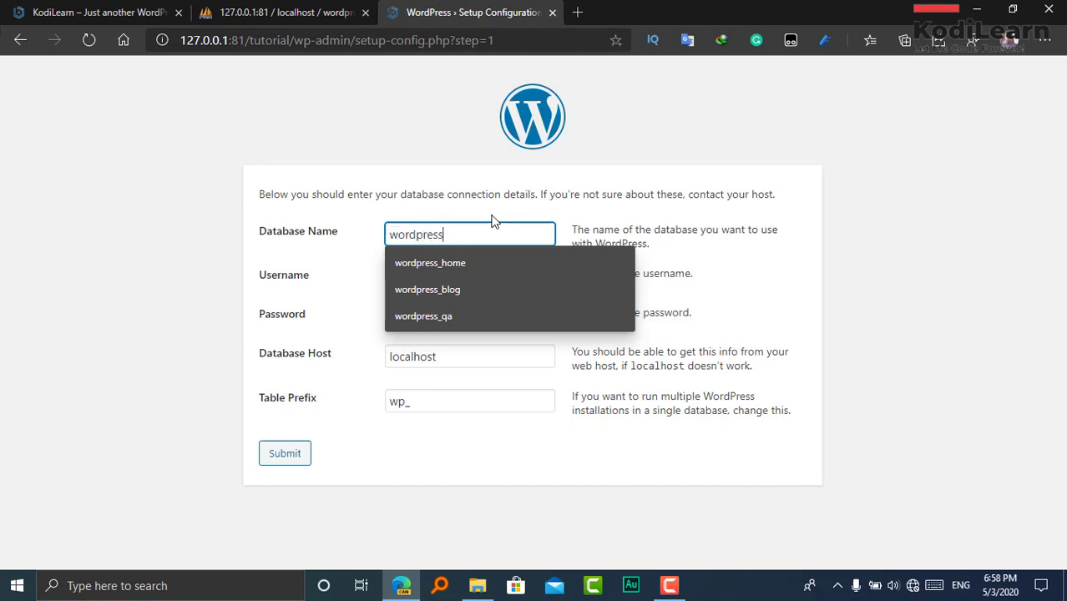
text(_tut)
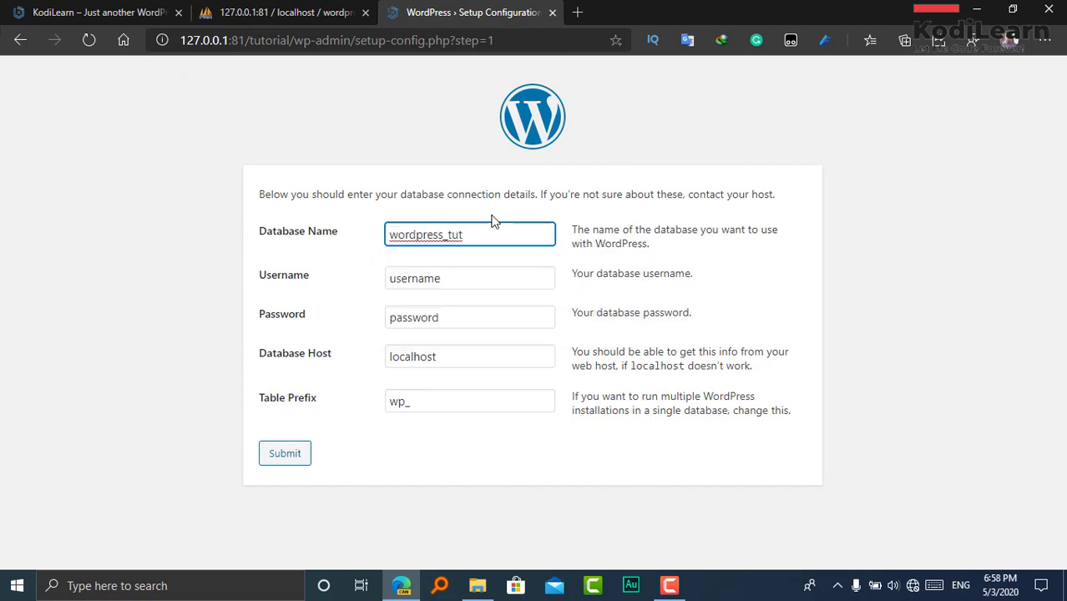
Step: Set the database username to root, enter its password, keeping localhost and wp_ prefix
click(460, 281)
key(ctrl+a)
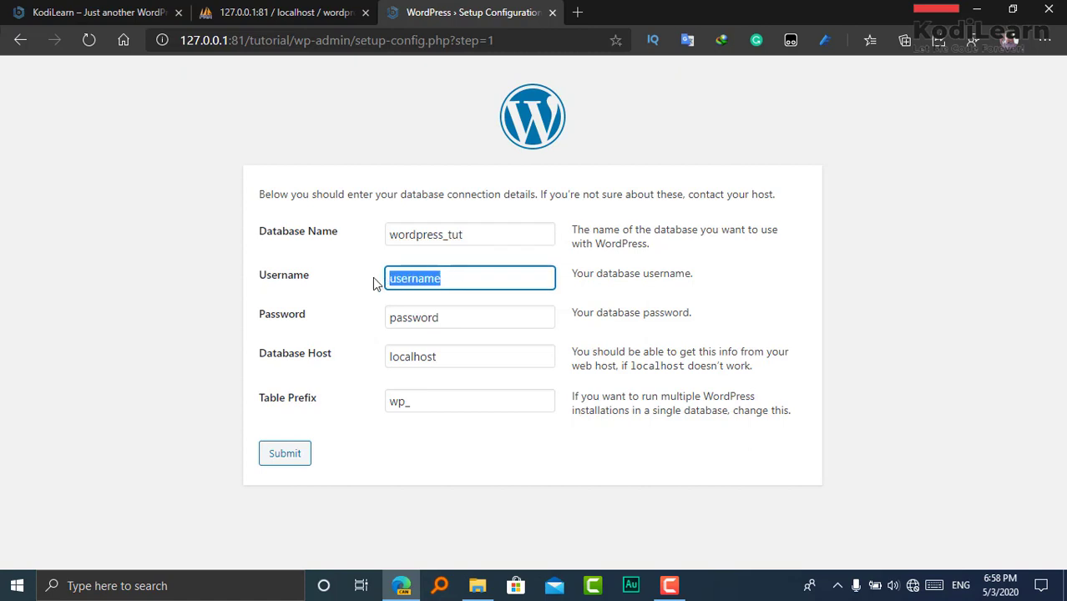
text(root)
key(Tab)
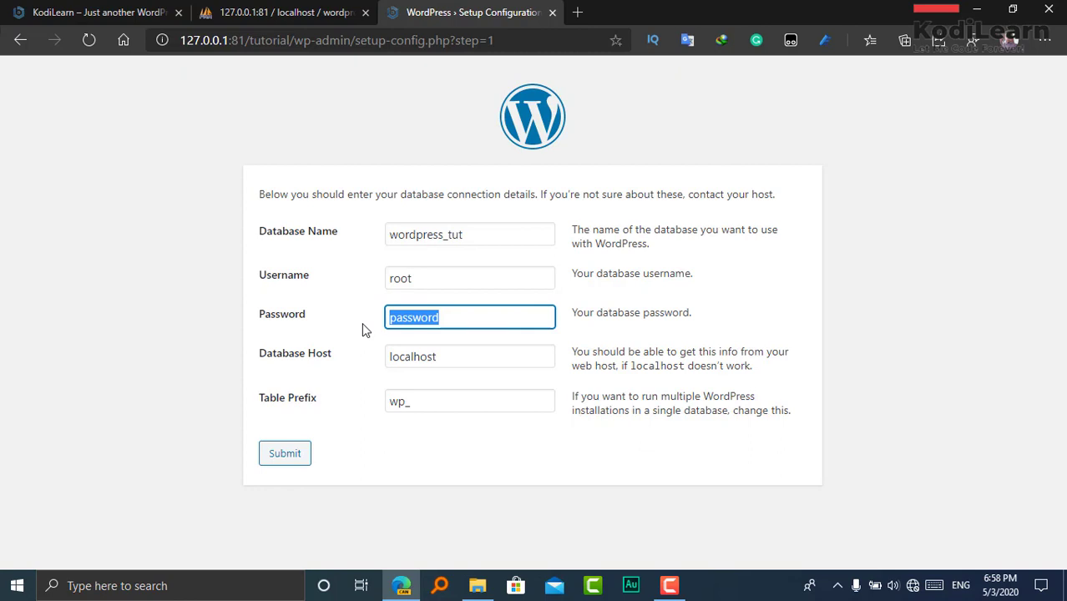
key(BackSpace)
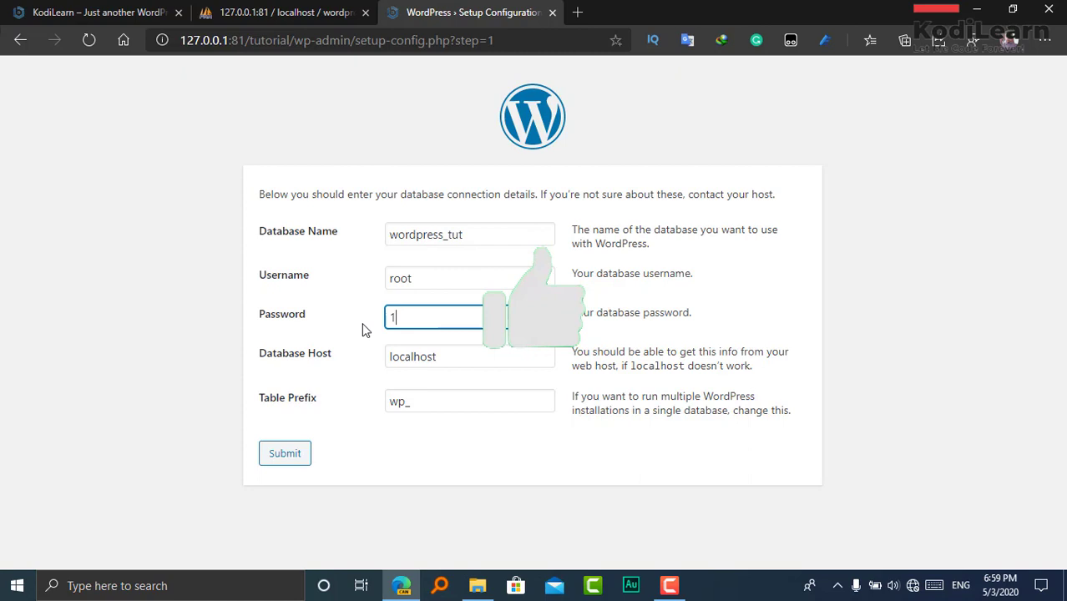
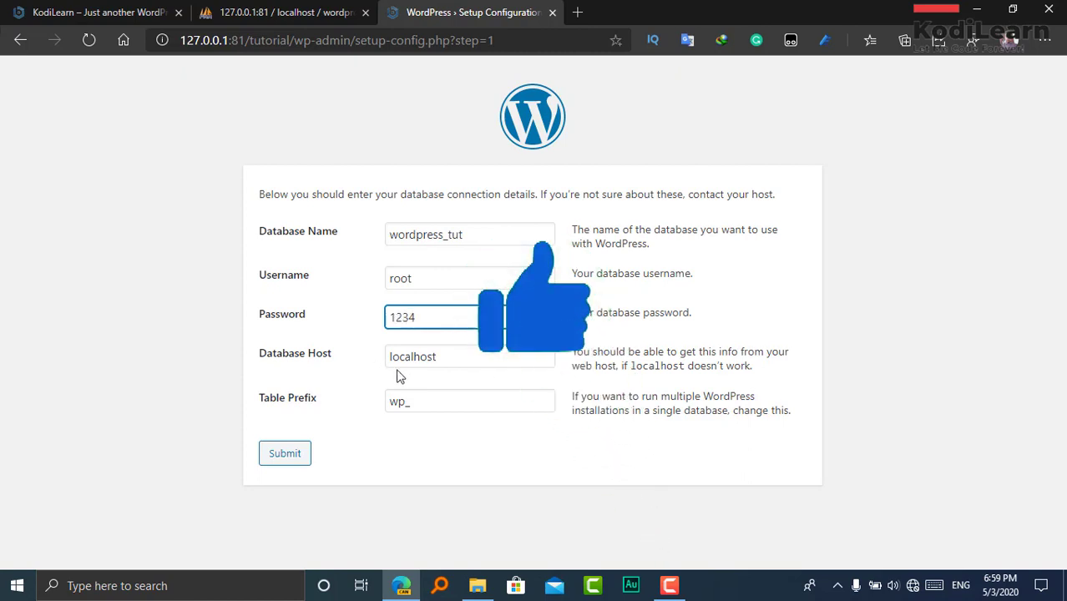
drag(346, 357, 436, 417)
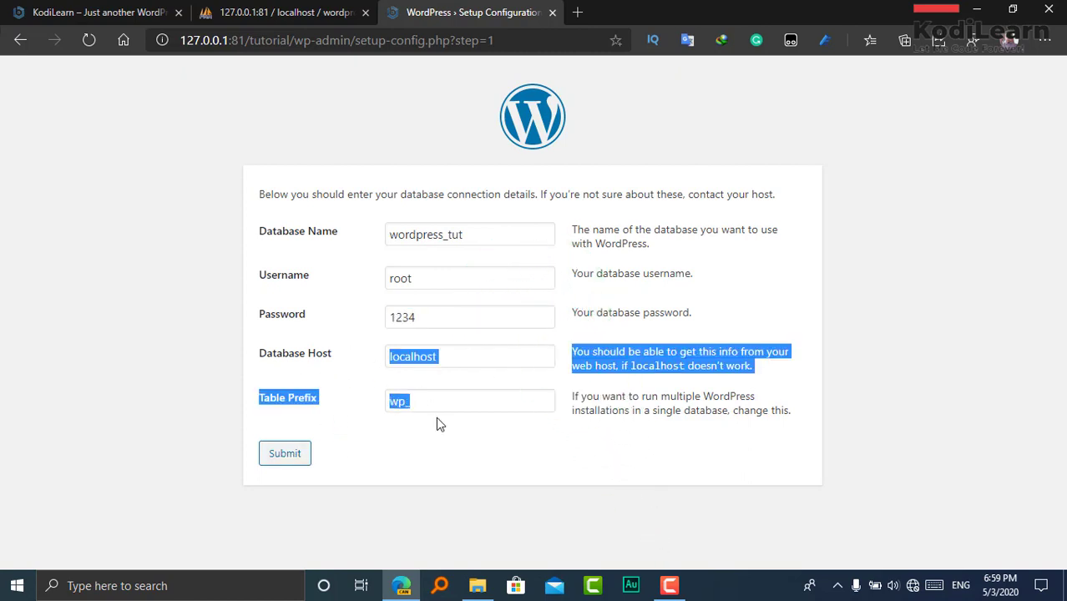
click(361, 451)
Step: Submit the database connection details and enter 'KodiLearn' as the site title
click(284, 460)
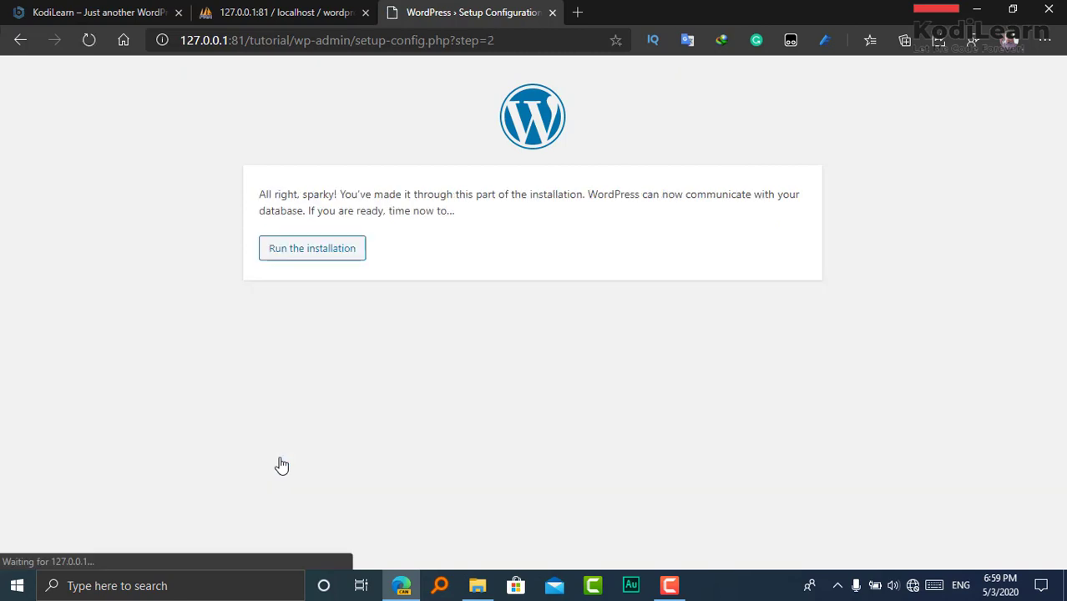
click(310, 261)
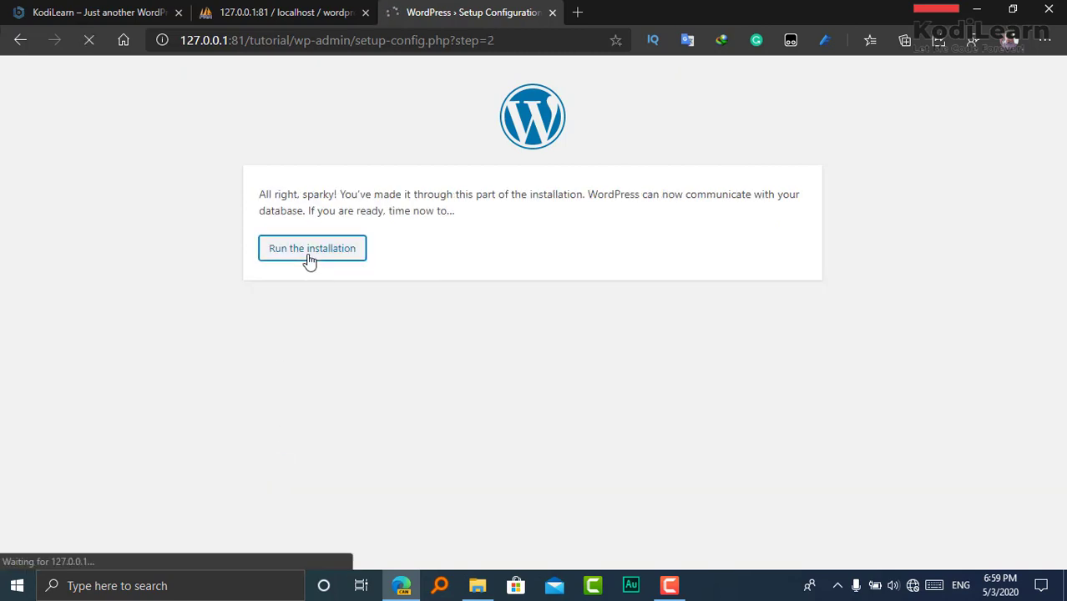
scroll(468, 300, down, 3)
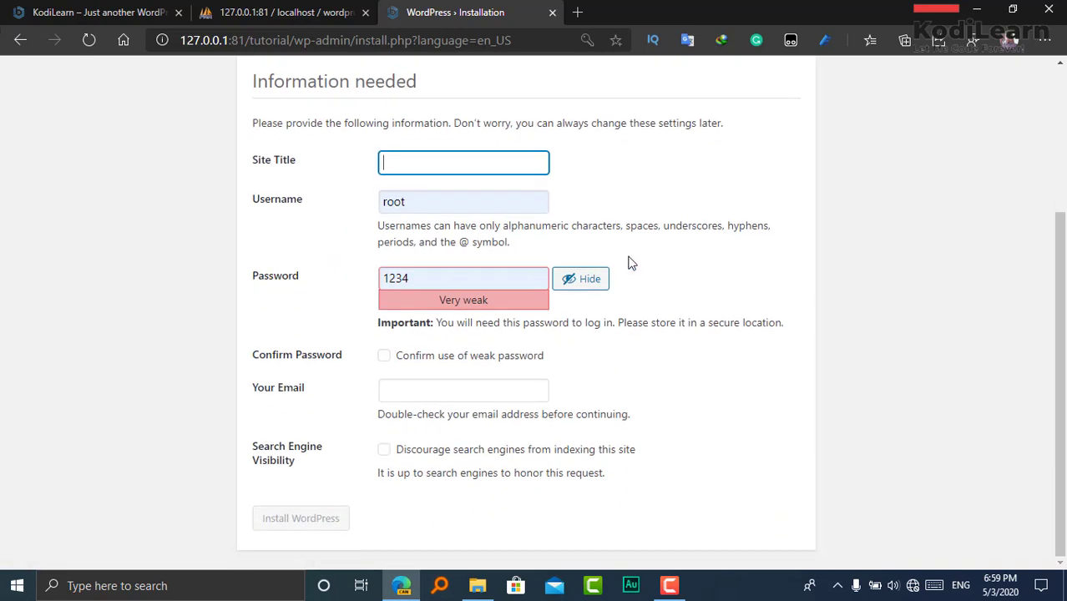
text(Kod)
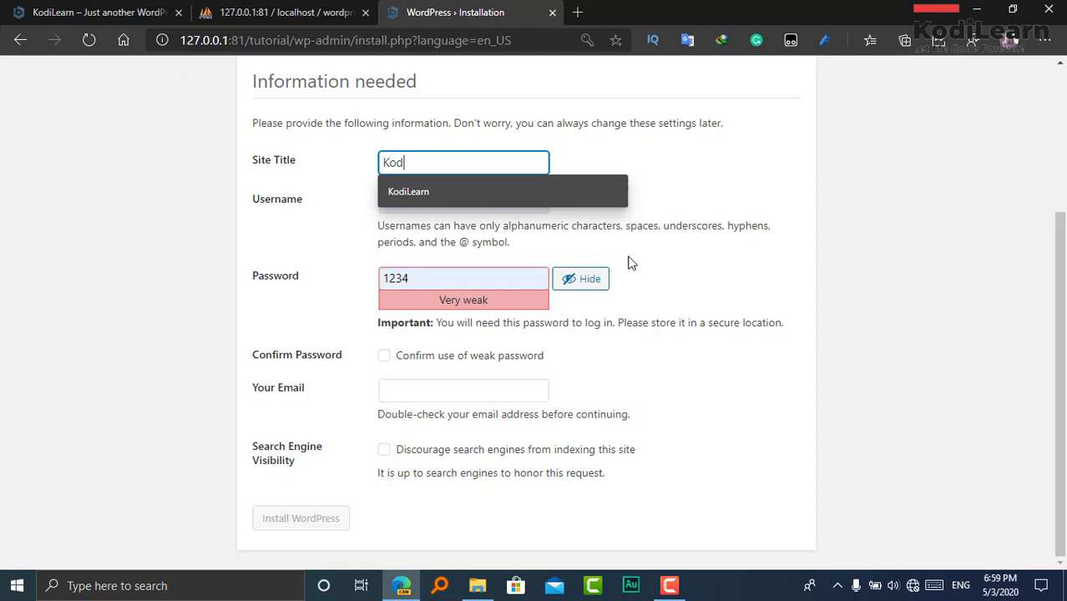
text(n)
key(Tab)
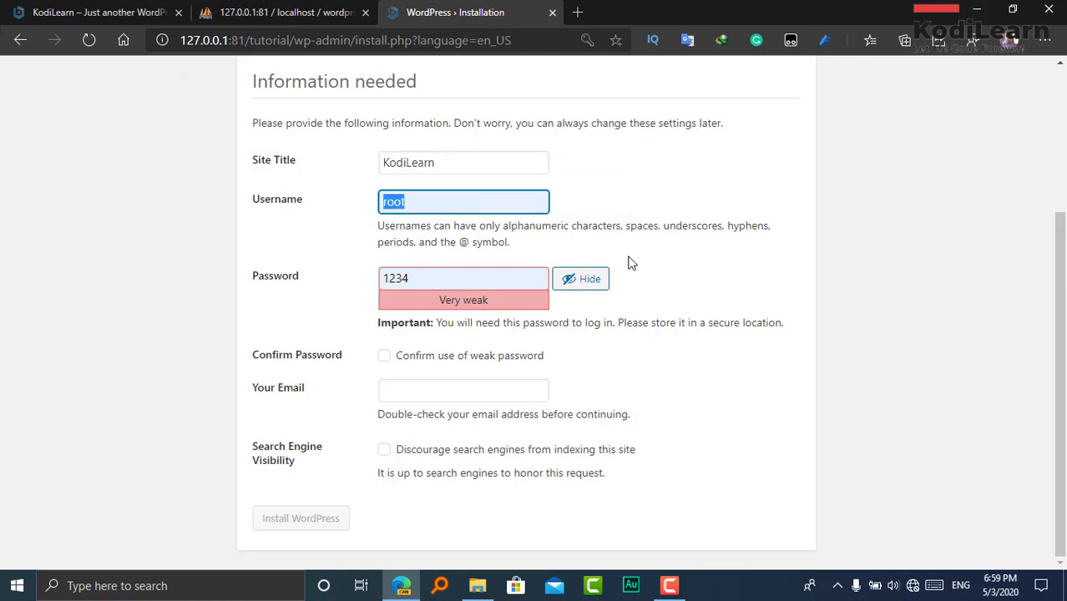
Step: Accept the weak password, choose the suggested admin email, and install WordPress
click(431, 361)
click(397, 392)
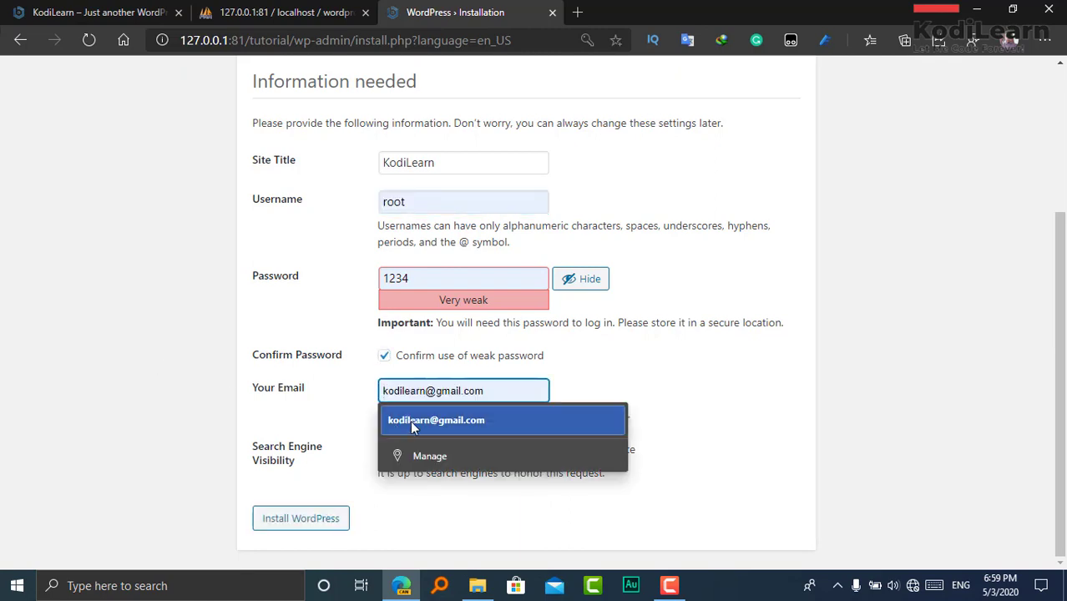
click(415, 419)
click(309, 518)
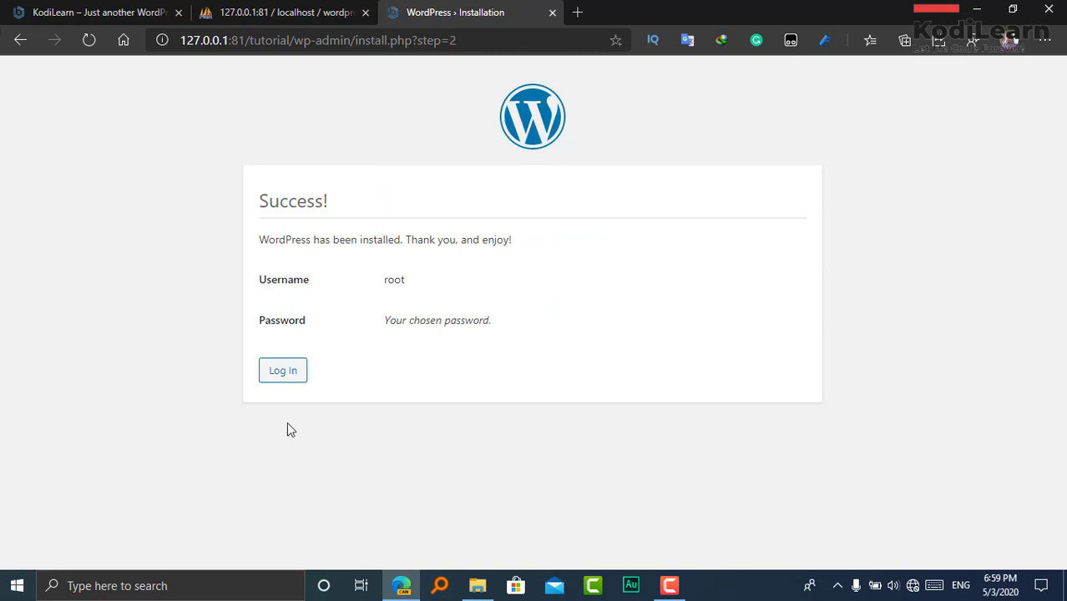
Step: Log in to the tutorial site as root and view its Hello world front page
click(279, 378)
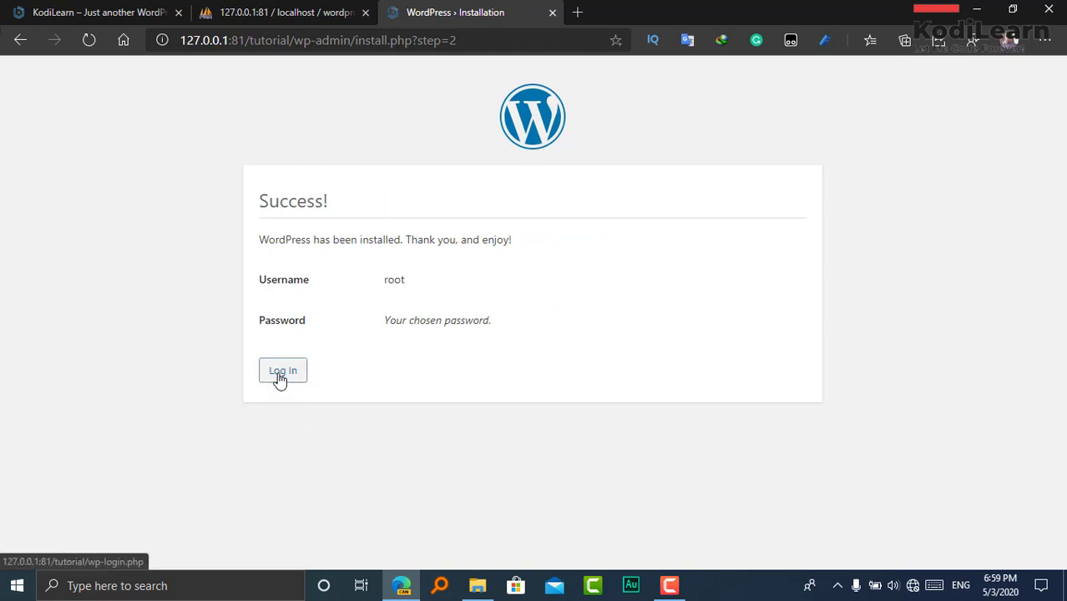
click(625, 384)
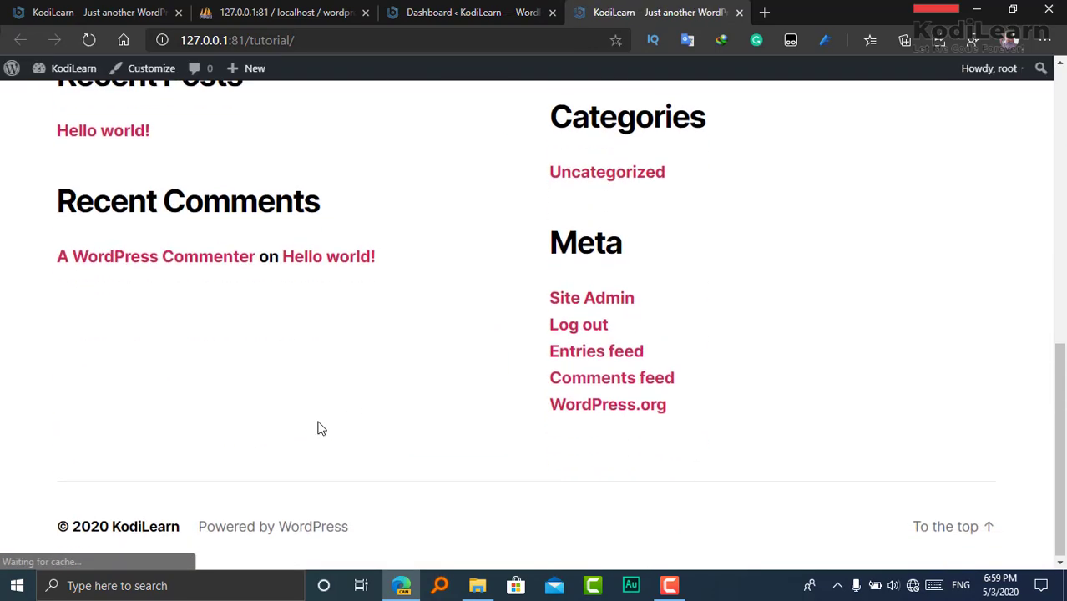
scroll(460, 401, up, 10)
drag(507, 262, 771, 405)
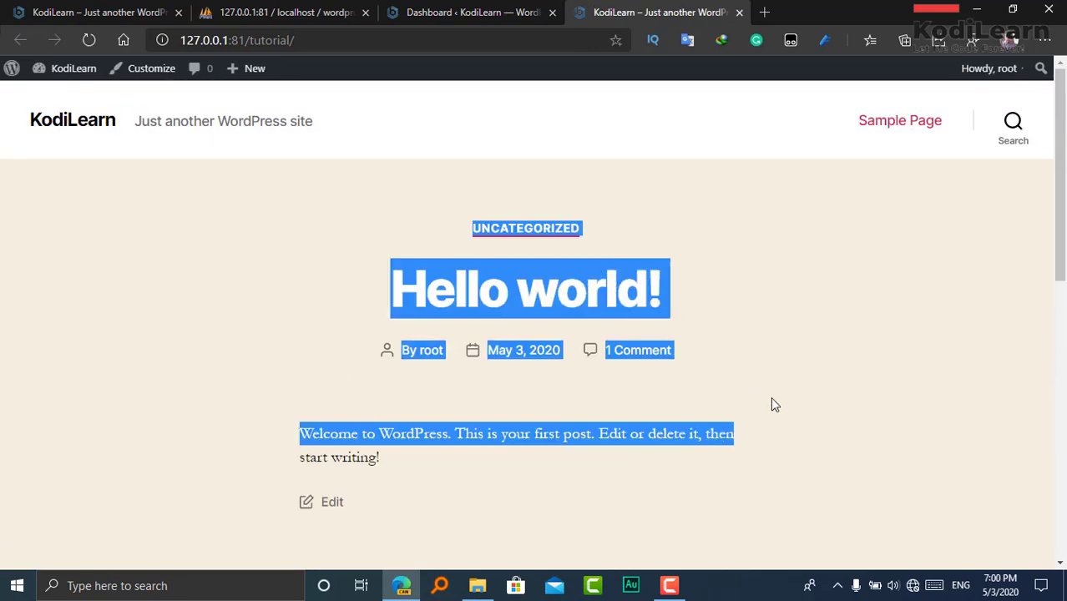
click(790, 412)
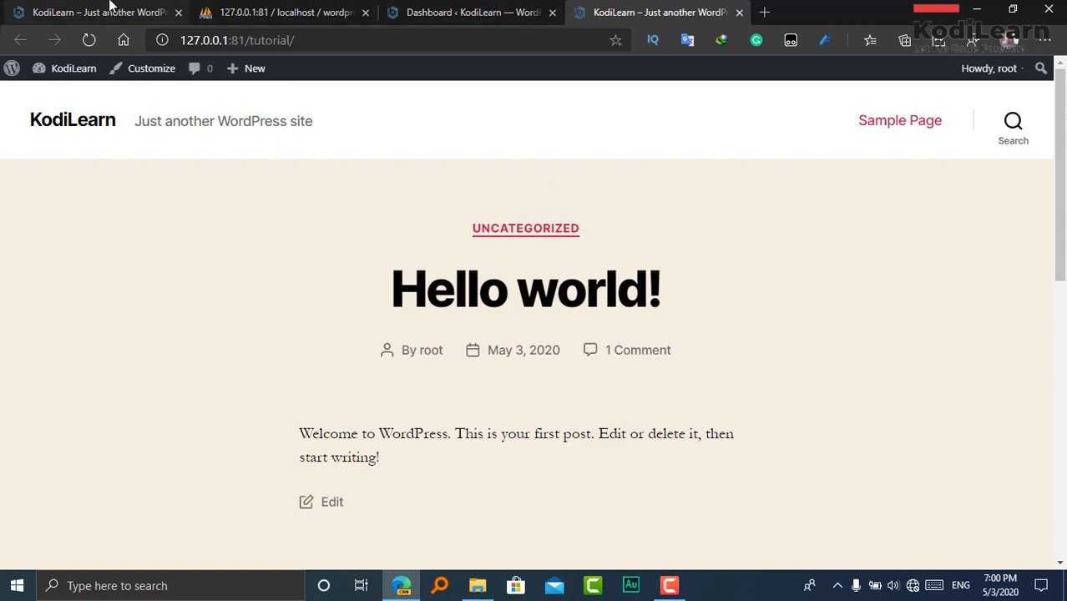
Step: Reload the original KodiLearn home page and compare it with the tutorial site's front page
click(151, 15)
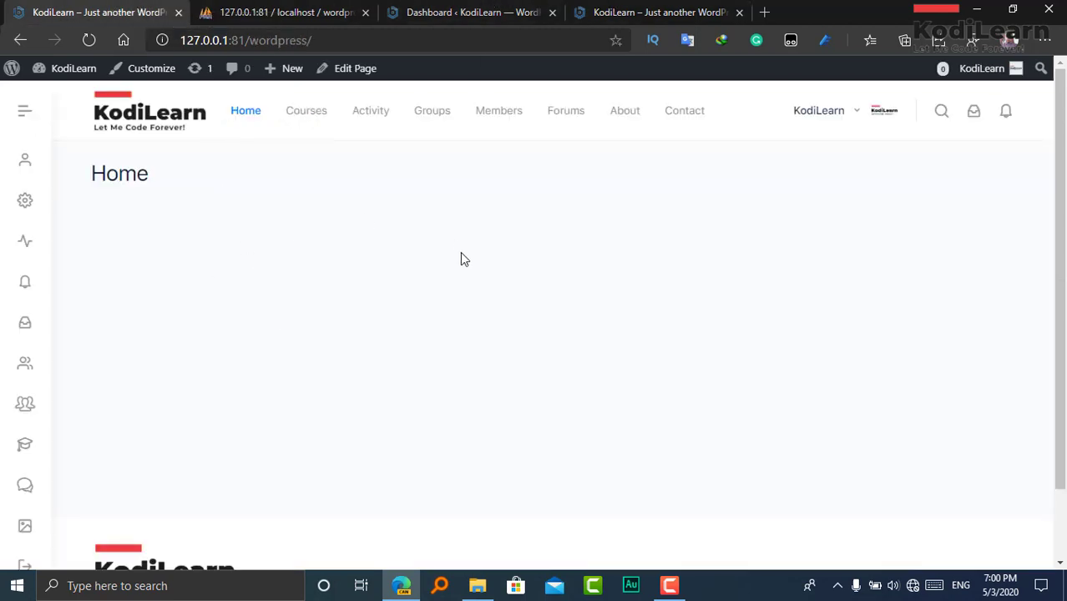
click(95, 40)
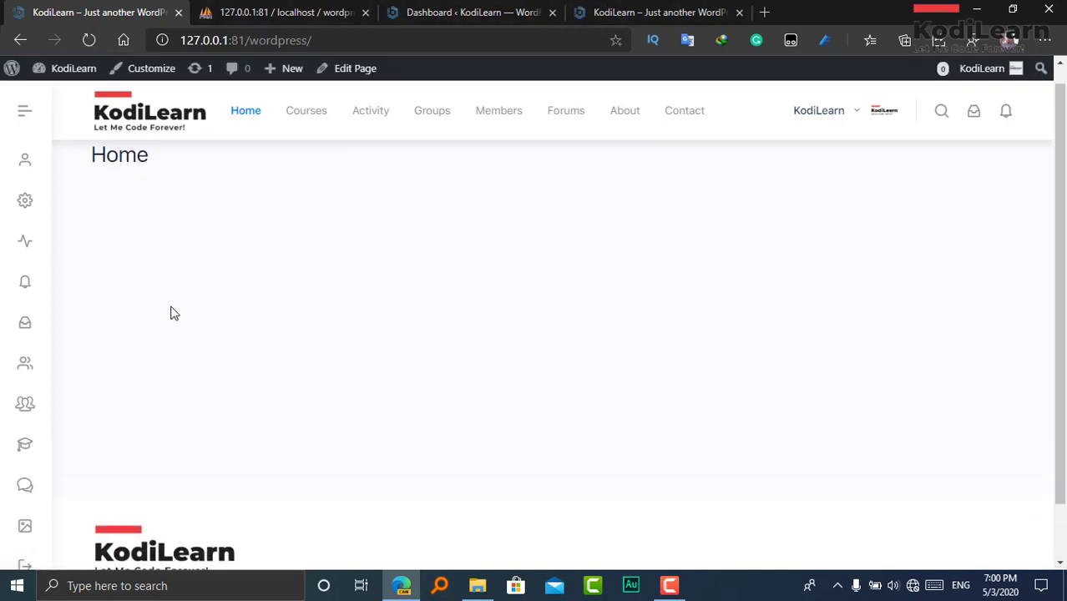
double_click(121, 173)
click(689, 7)
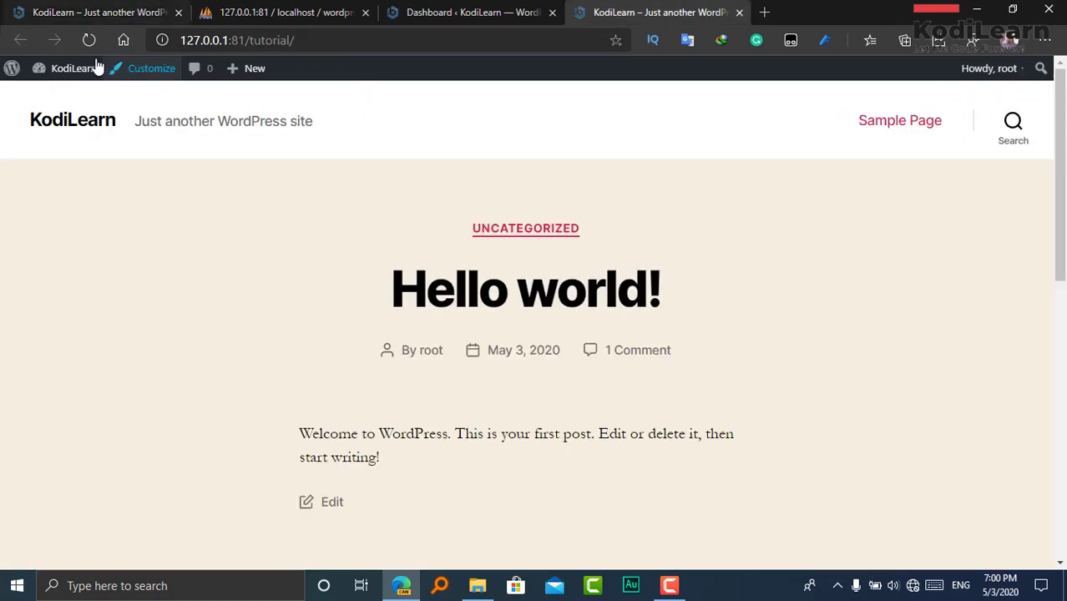
scroll(549, 426, down, 2)
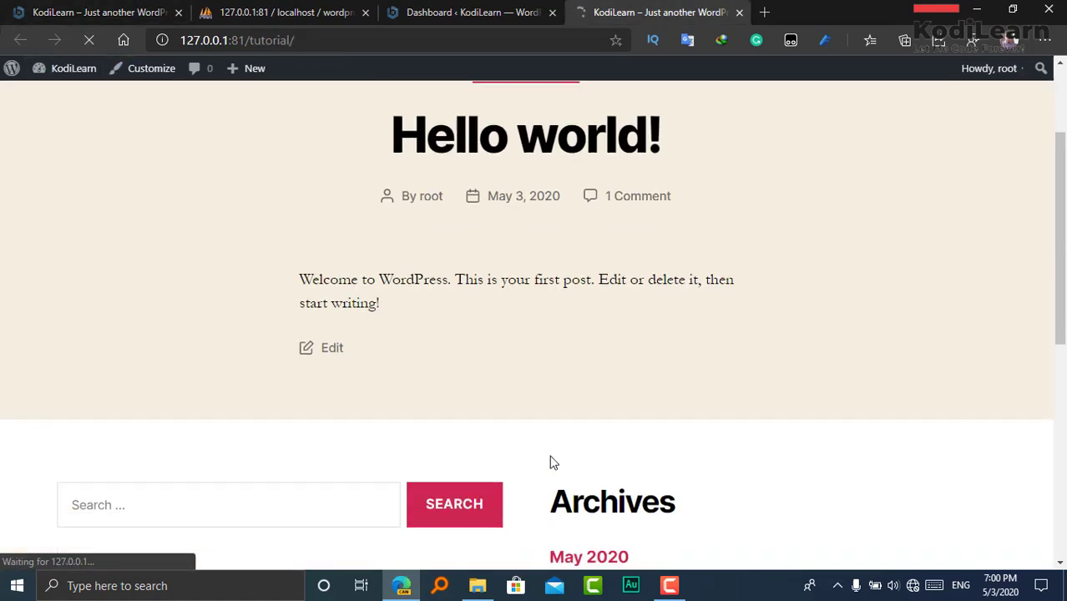
scroll(518, 451, down, 3)
scroll(374, 243, up, 3)
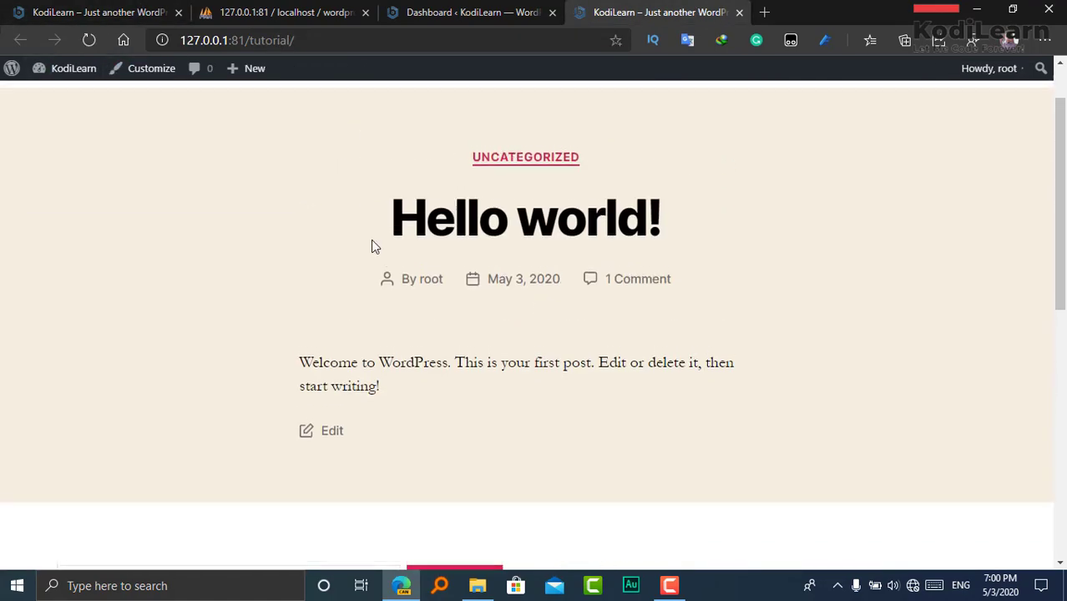
scroll(374, 243, up, 2)
Step: Open the original site's admin dashboard, then return to the tutorial site's Dashboard
click(477, 8)
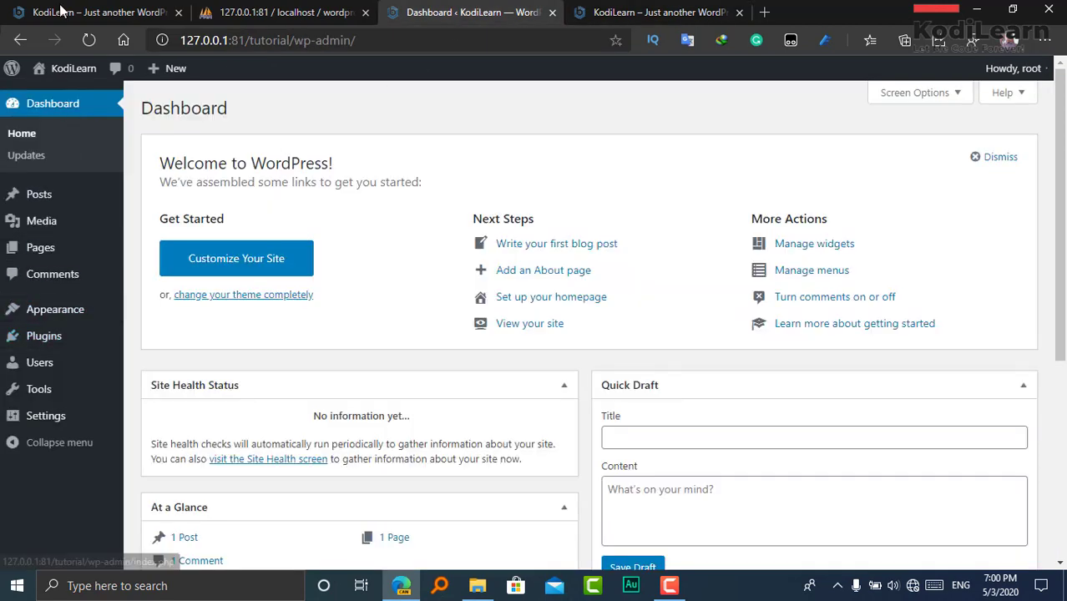
click(87, 7)
click(151, 68)
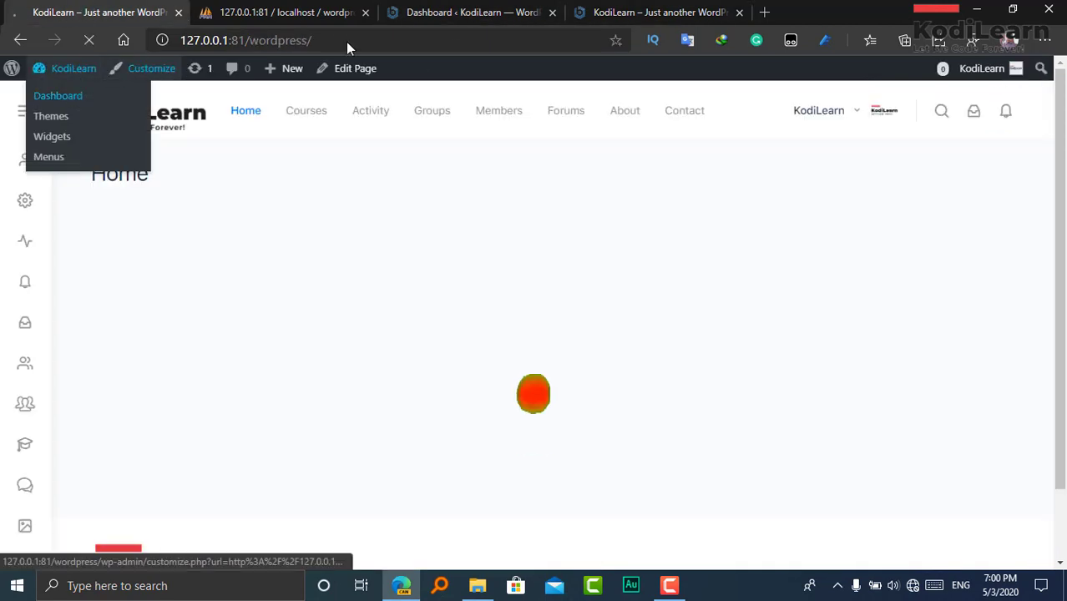
click(643, 12)
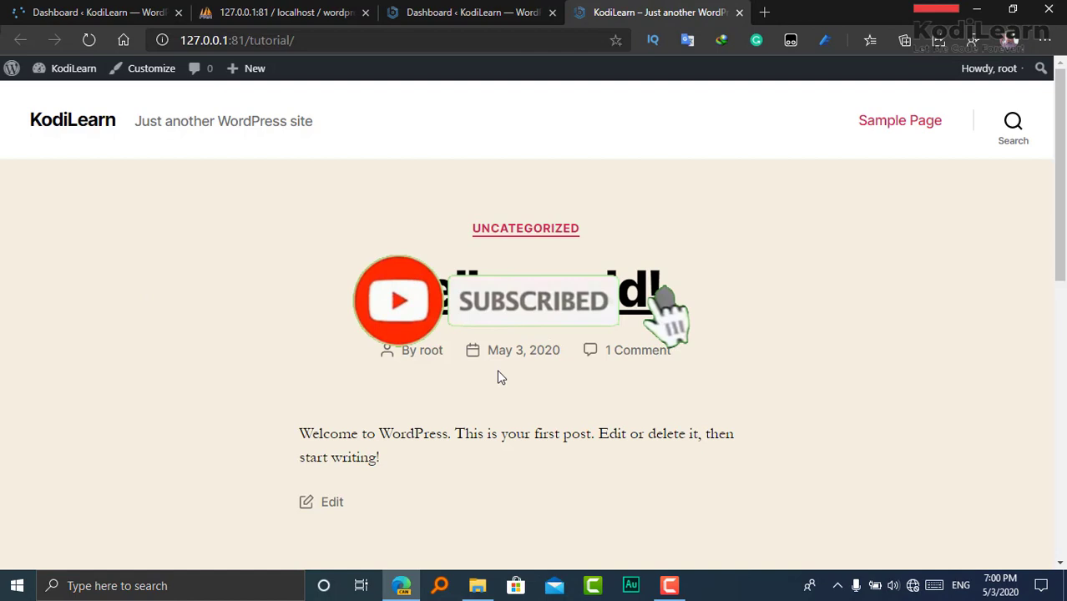
click(457, 7)
mouse_move(44, 336)
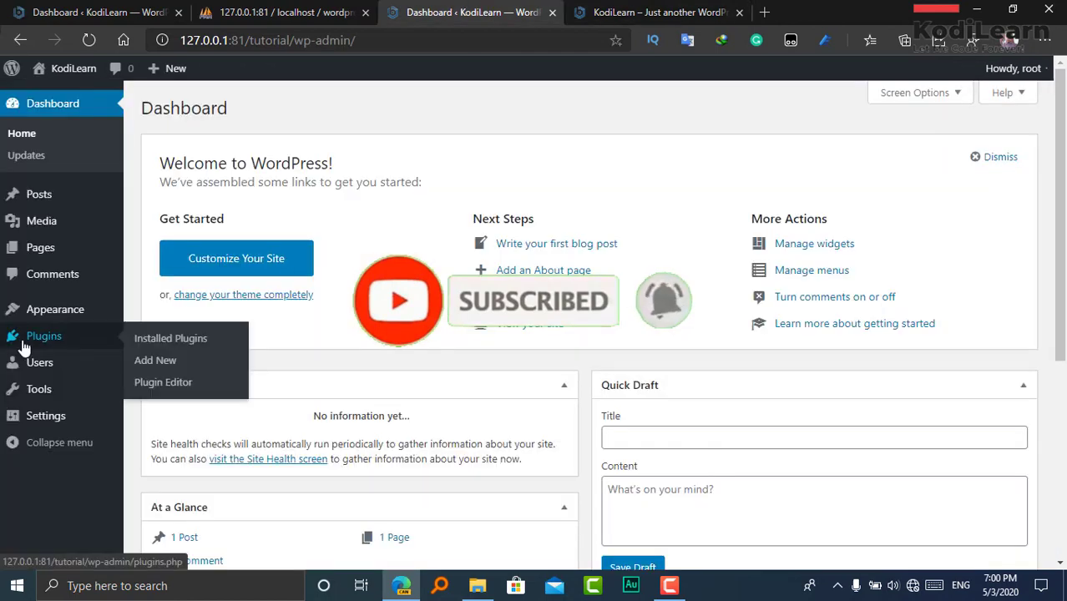
Step: Bulk-delete both installed plugins, Akismet Anti-Spam and Hello Dolly, from the tutorial site
click(178, 340)
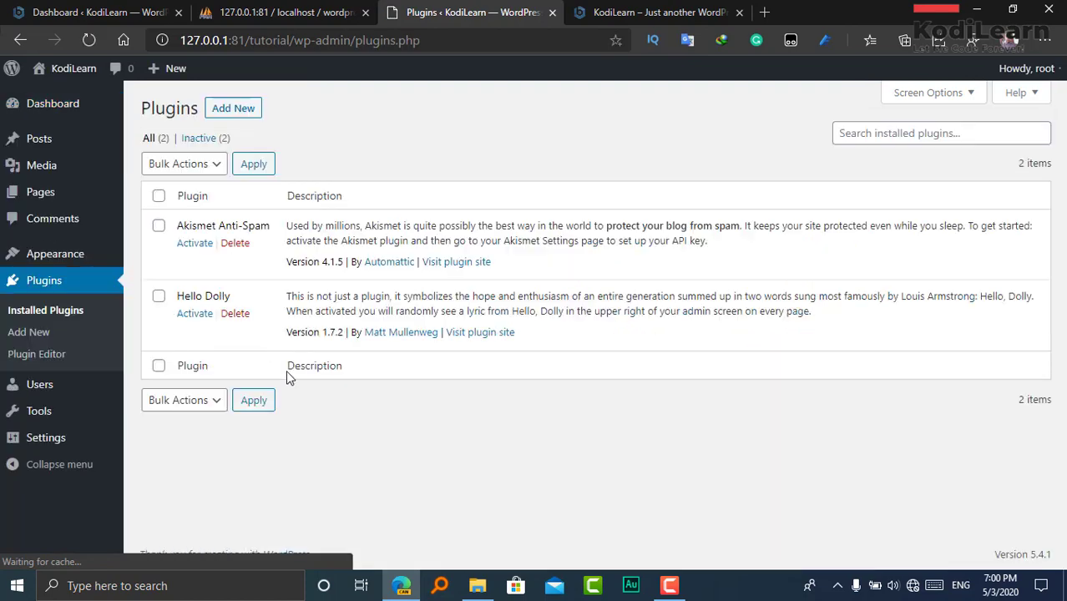
click(159, 195)
click(184, 163)
click(180, 244)
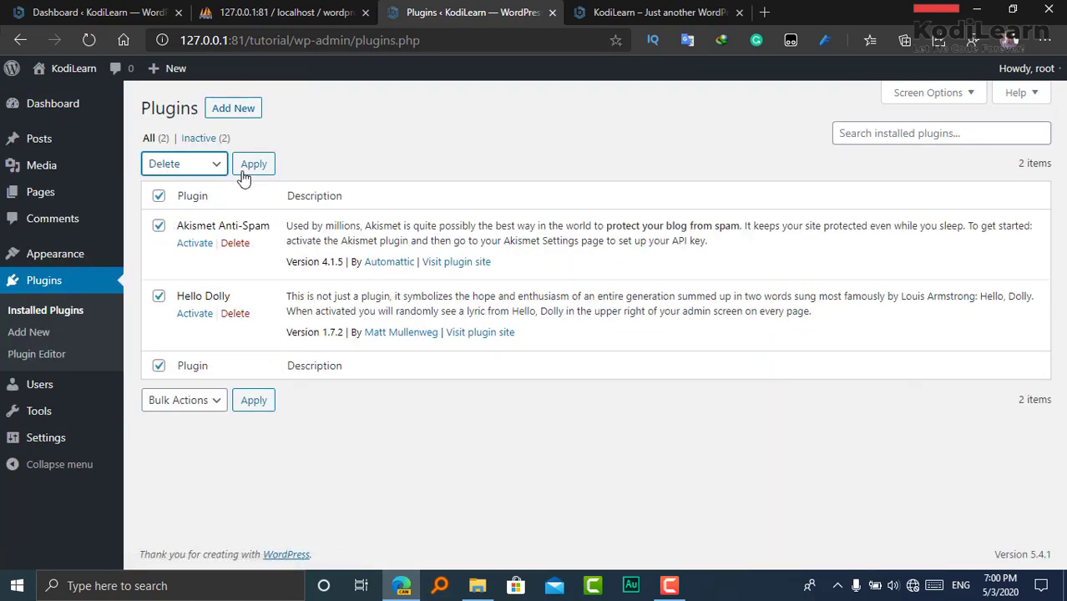
click(254, 164)
click(92, 12)
mouse_move(43, 397)
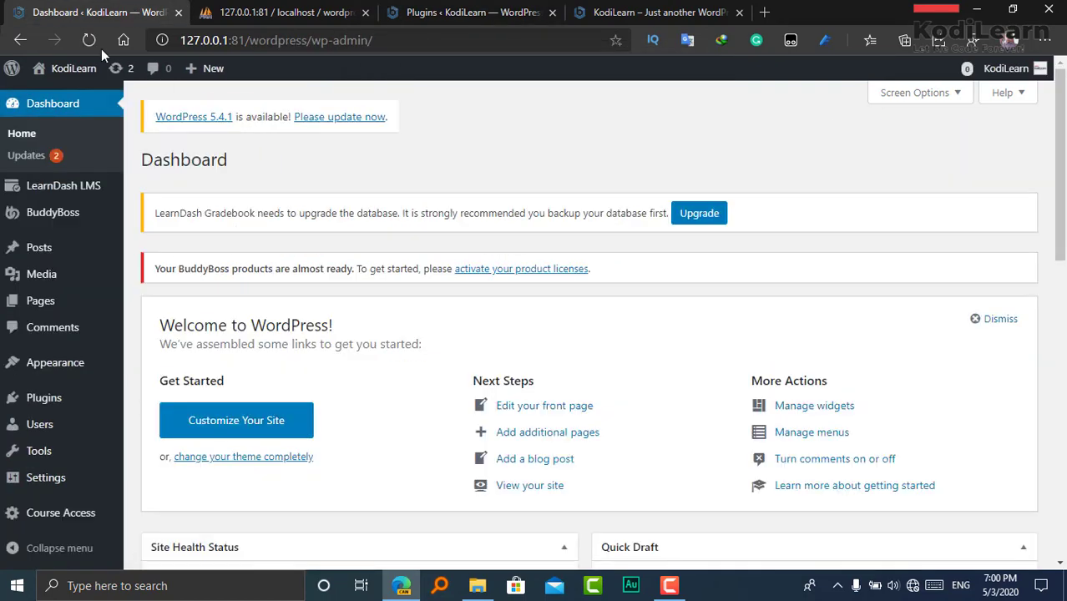
Step: Review the original site's installed plugins, then return to the tutorial site's plugins page
click(146, 402)
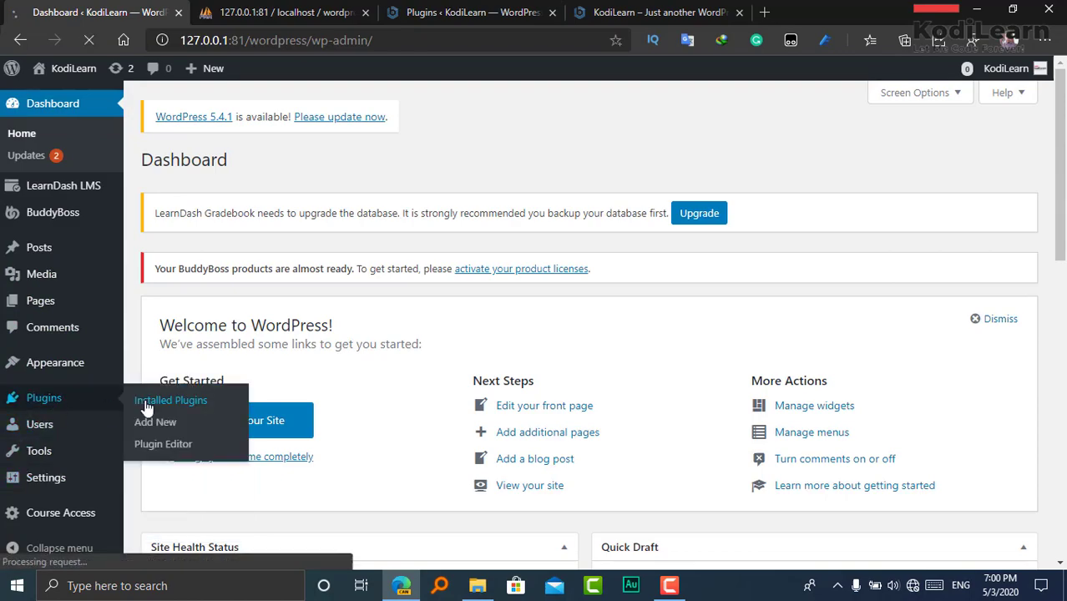
scroll(277, 408, down, 1)
scroll(278, 408, down, 5)
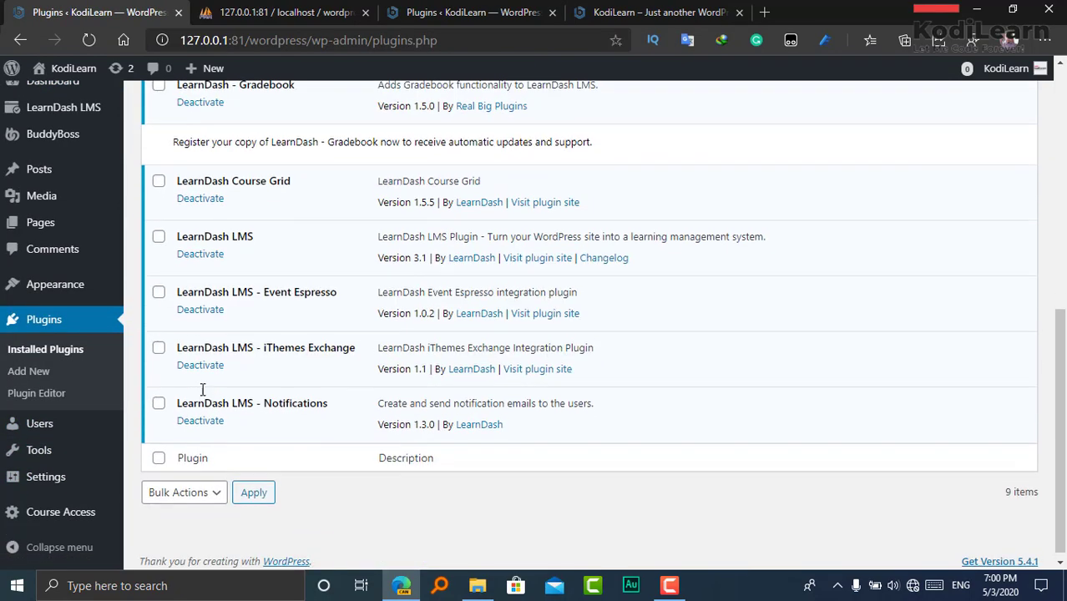
scroll(285, 434, up, 3)
scroll(299, 409, down, 2)
click(585, 12)
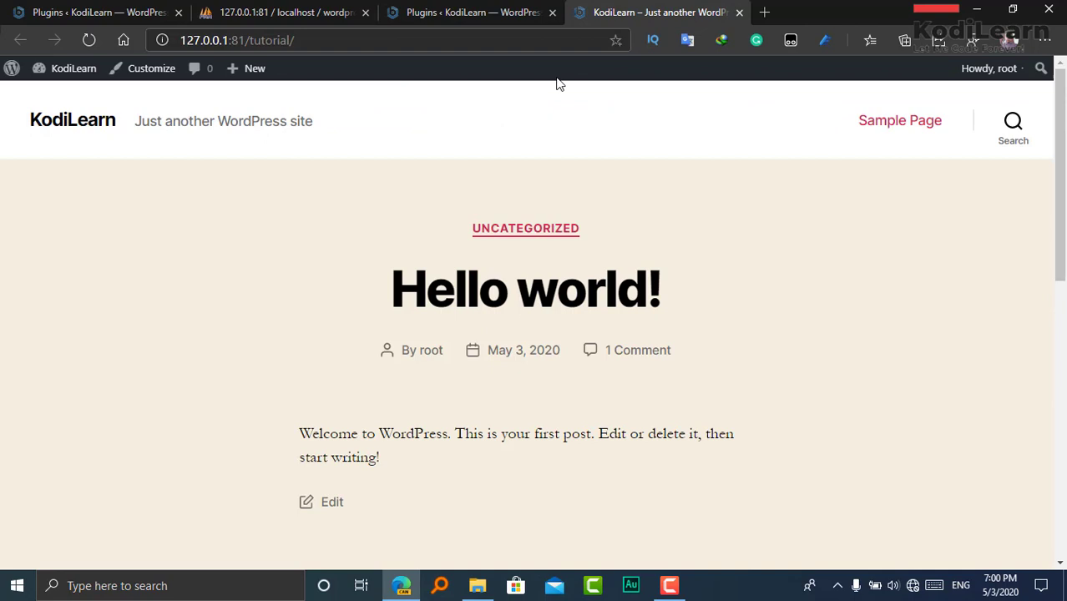
click(497, 13)
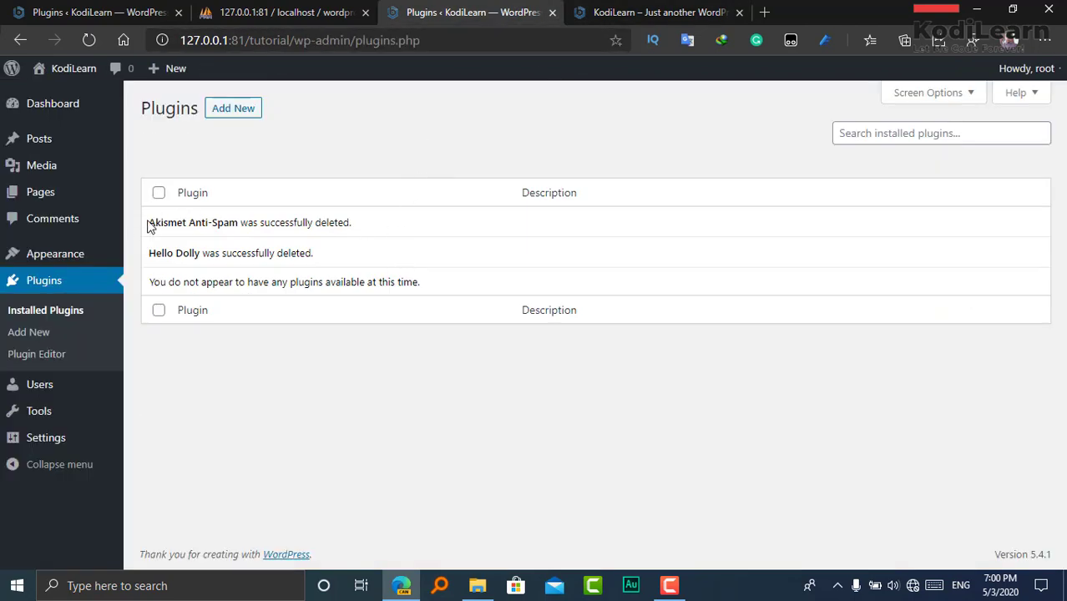
mouse_move(144, 223)
mouse_down()
mouse_move(443, 288)
mouse_move(166, 224)
mouse_up()
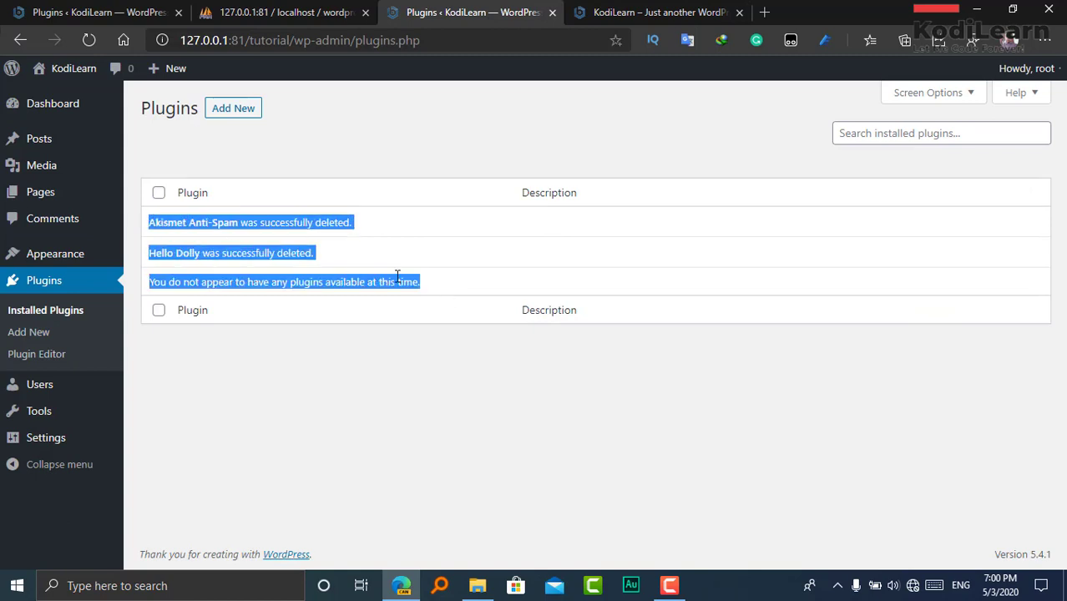
click(493, 282)
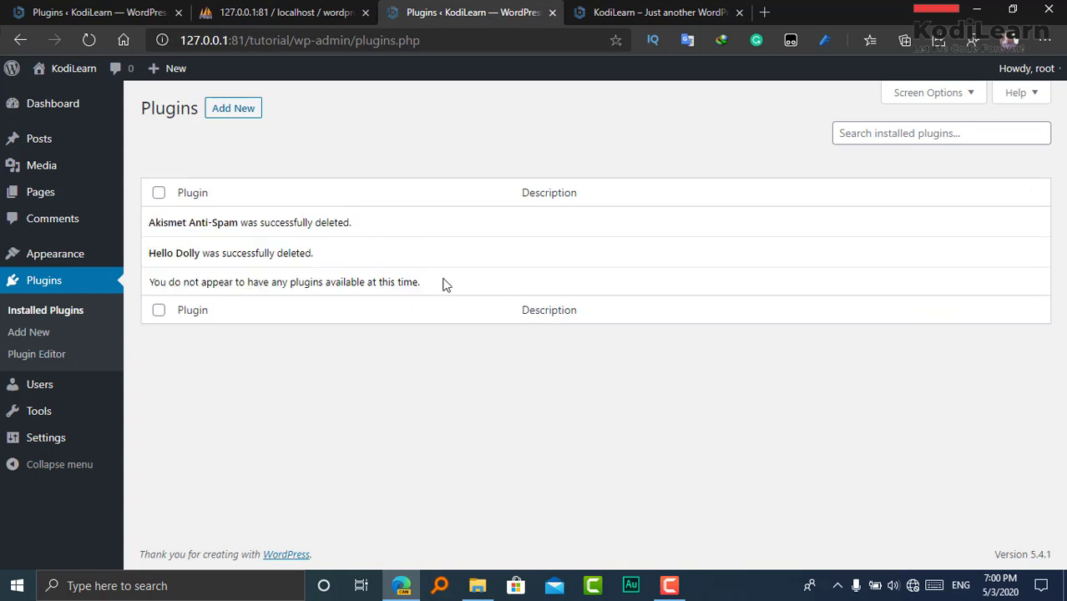
drag(443, 285, 157, 222)
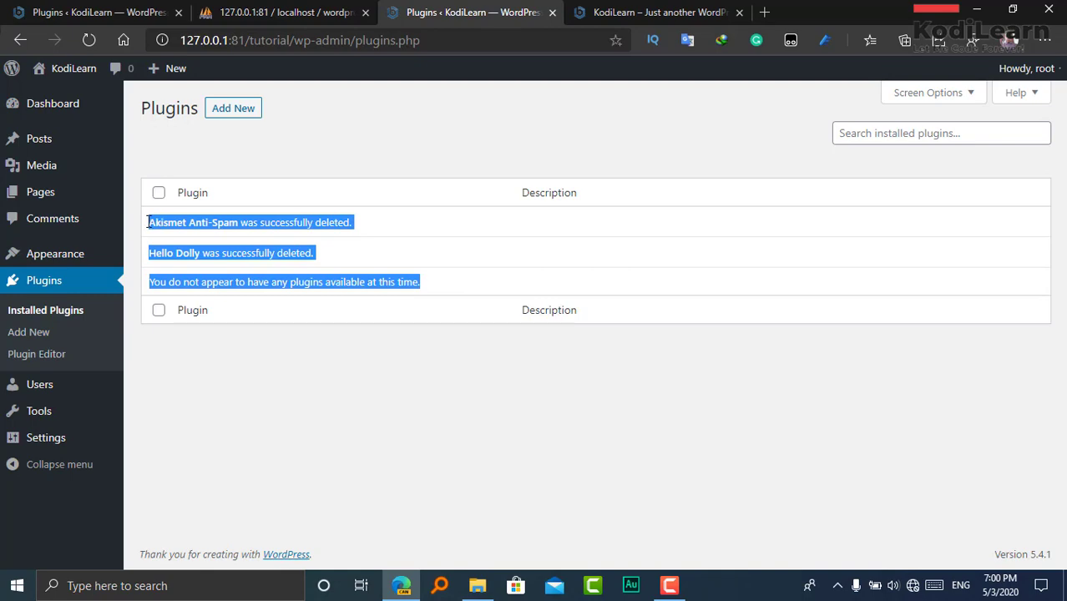
drag(149, 225, 499, 302)
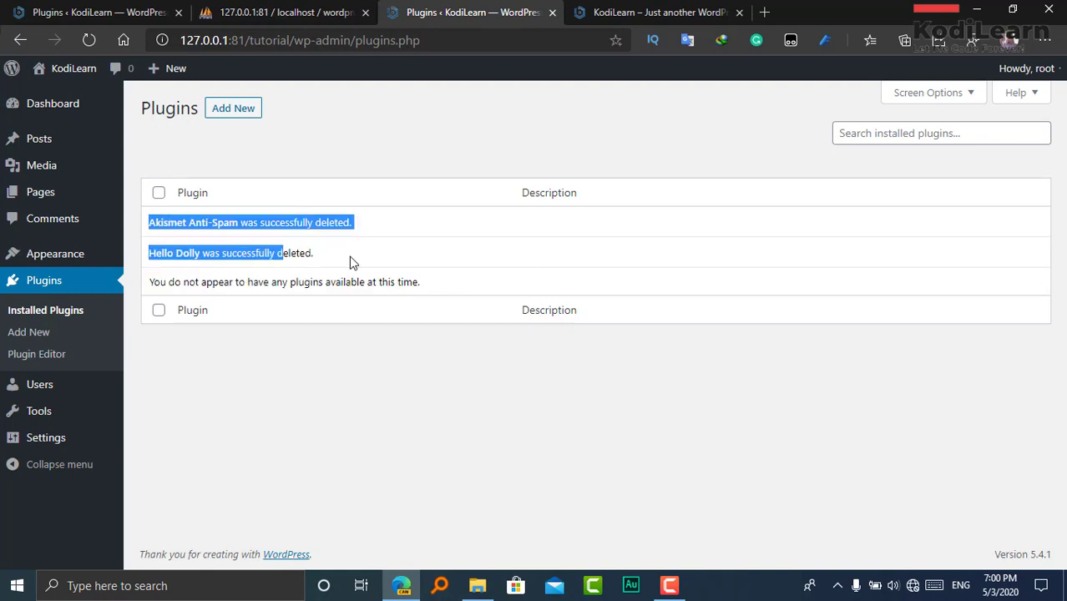